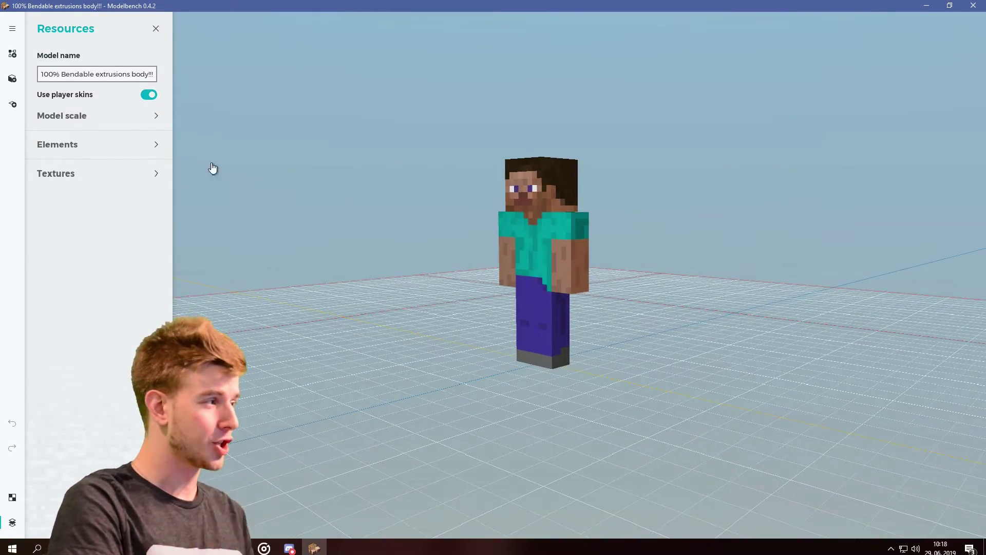
Expand the model's elements and delete the existing body, right_leg and left_leg parts.
click(154, 144)
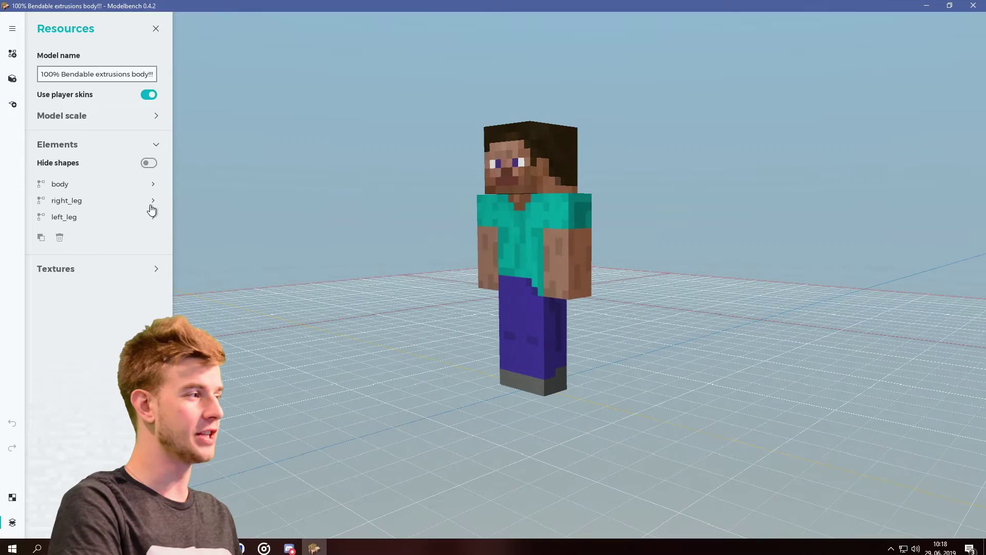
click(59, 237)
click(62, 184)
click(60, 221)
click(61, 184)
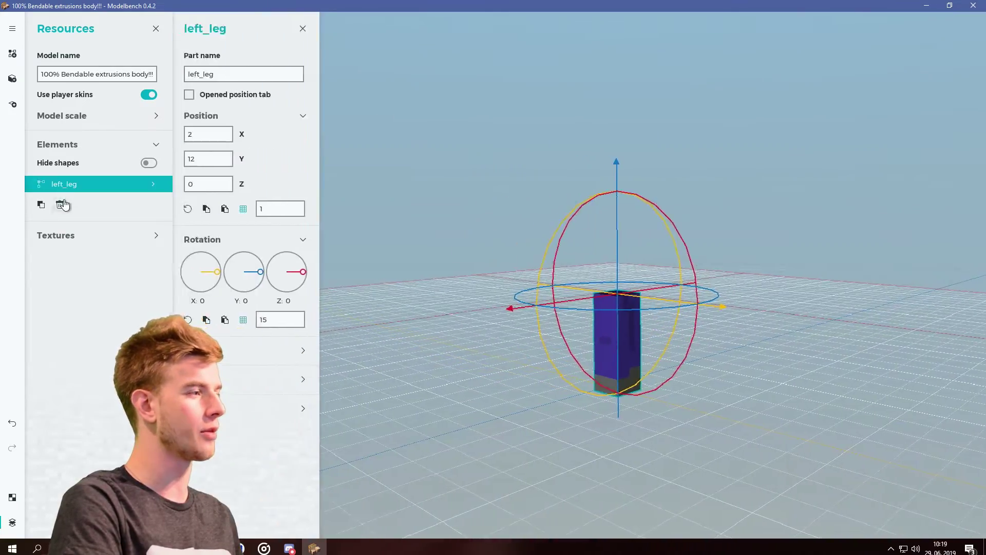
click(60, 204)
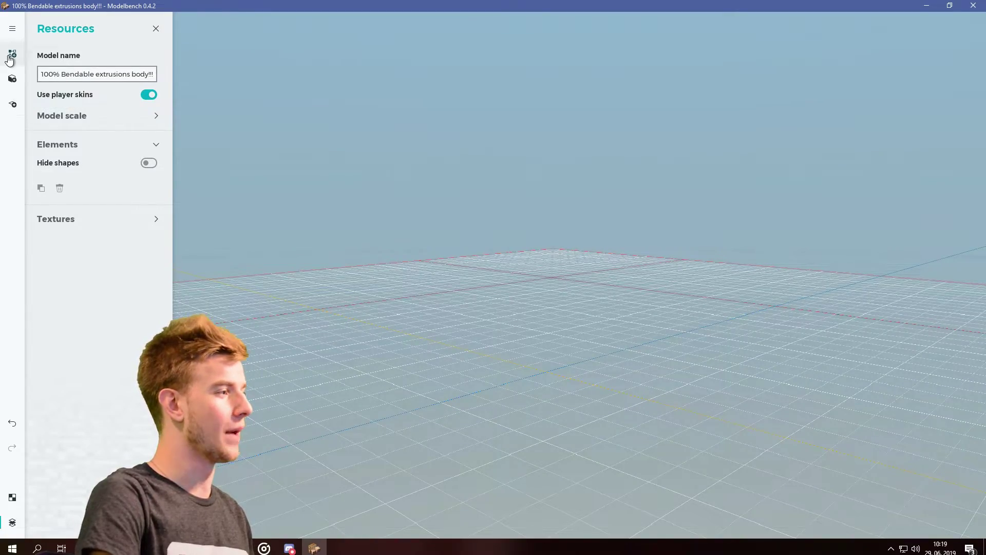
Add a part named Body! and nest a second part named Body1 inside it.
click(10, 56)
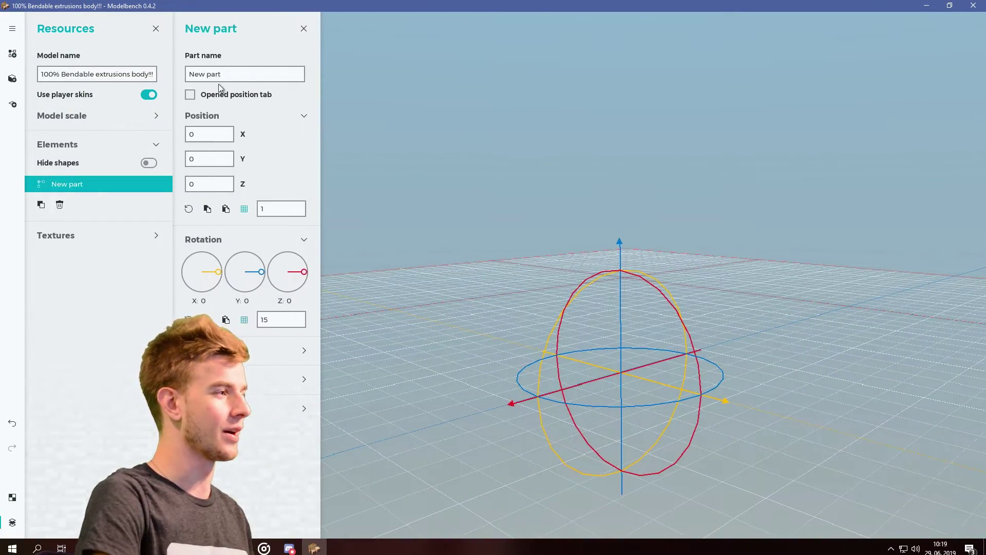
text(Body!)
key(Return)
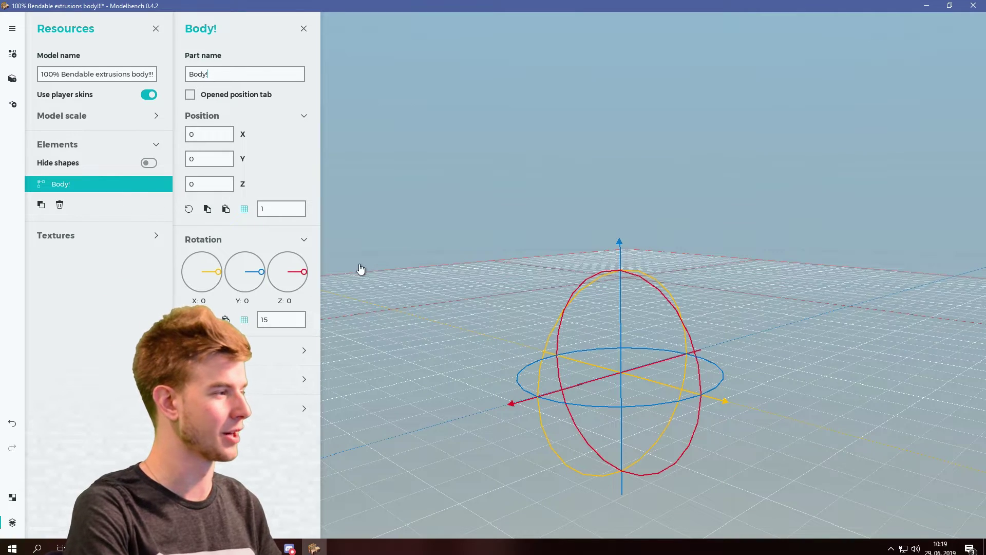
click(13, 53)
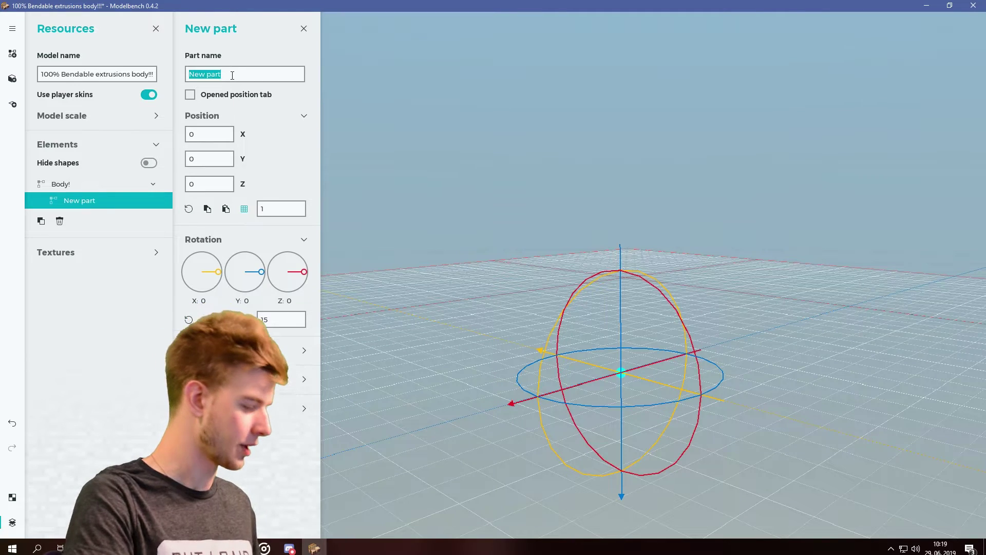
text(Body1)
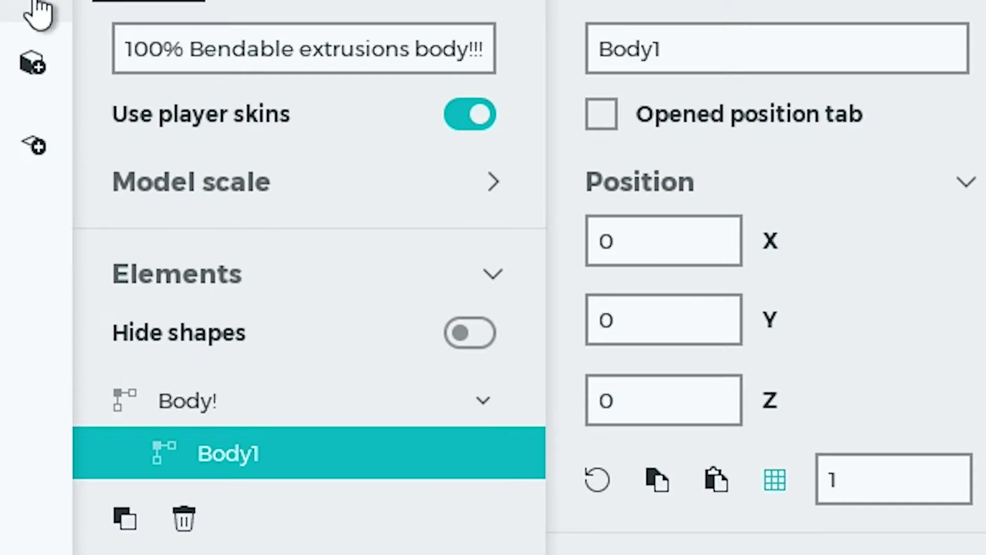
Add a plane named Face to Body1 and map its UV to the bottom pixel row of the torso's front texture.
click(34, 146)
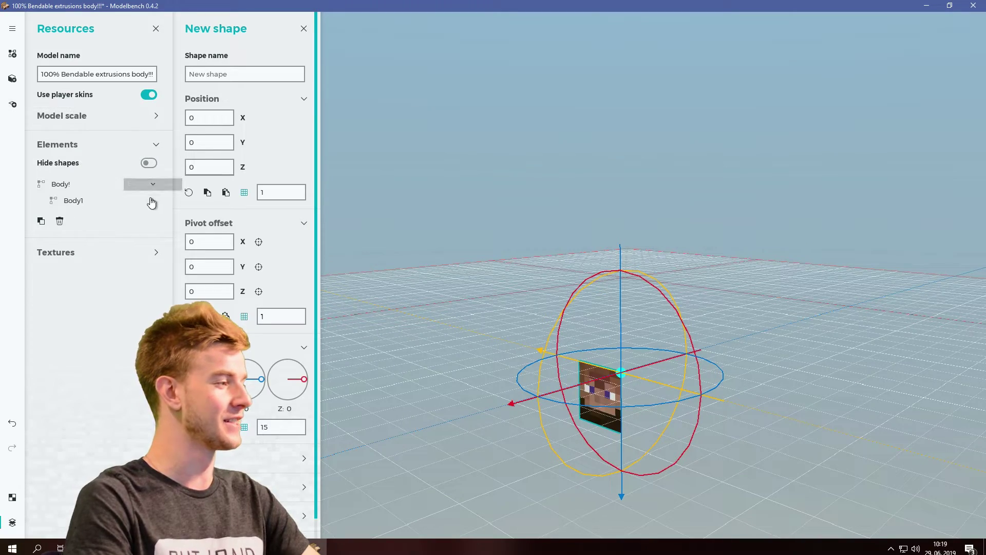
text(Face)
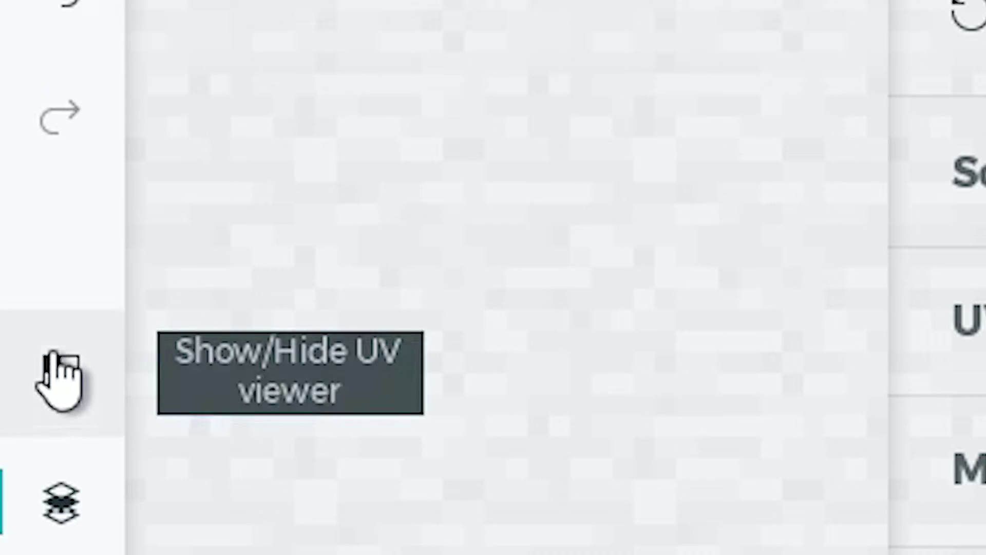
click(12, 498)
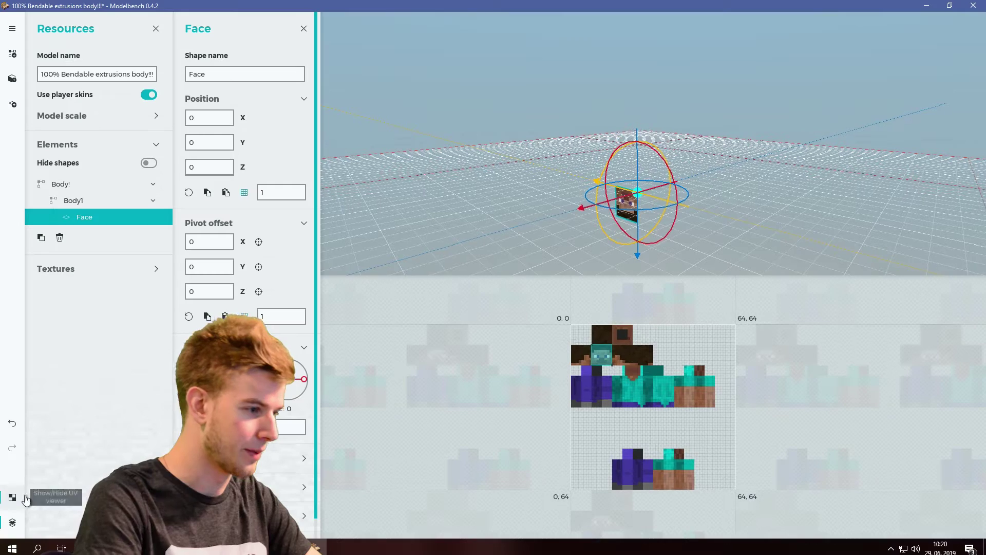
scroll(674, 411, up, 5)
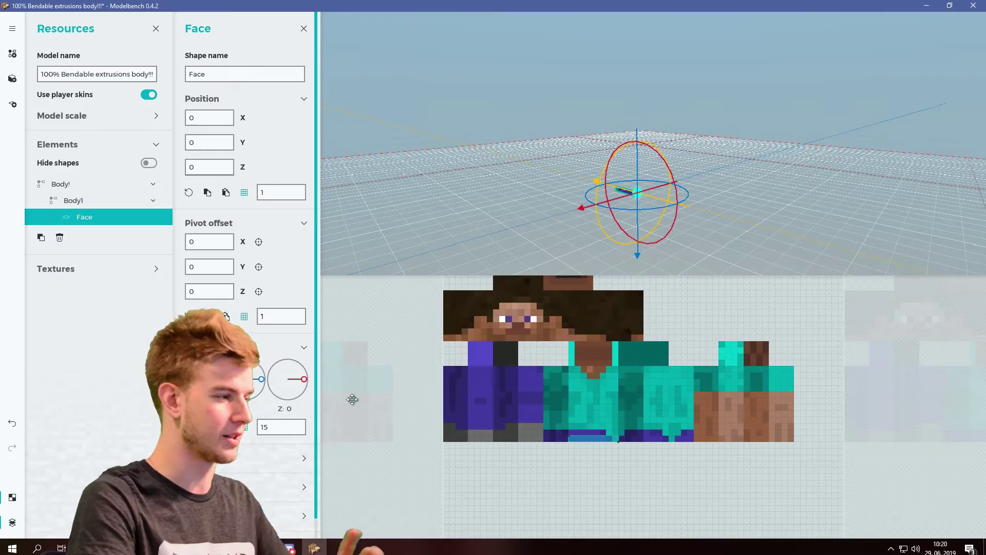
click(12, 497)
Set the Face plane's pivot offset to X -4 and Z 2.
drag(339, 243, 442, 226)
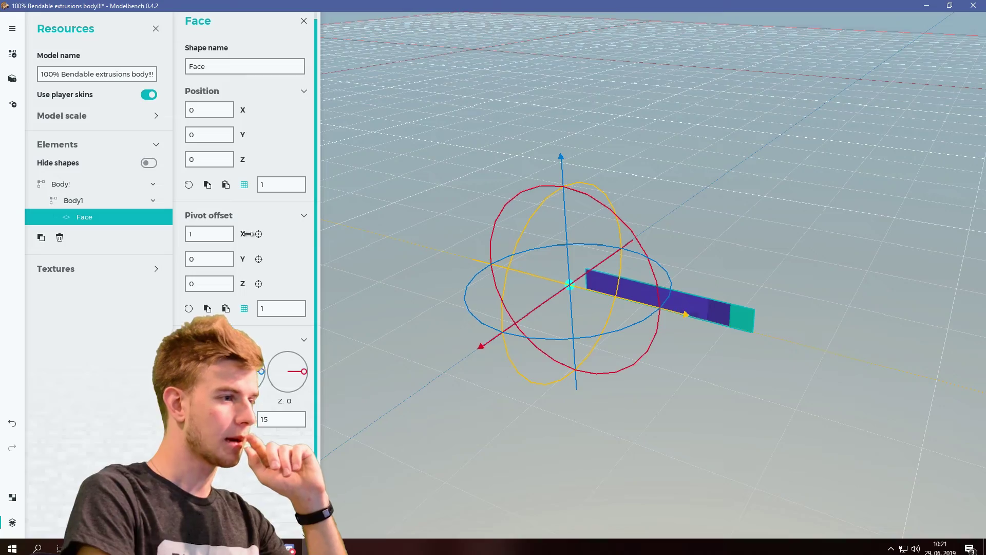
drag(247, 234, 213, 240)
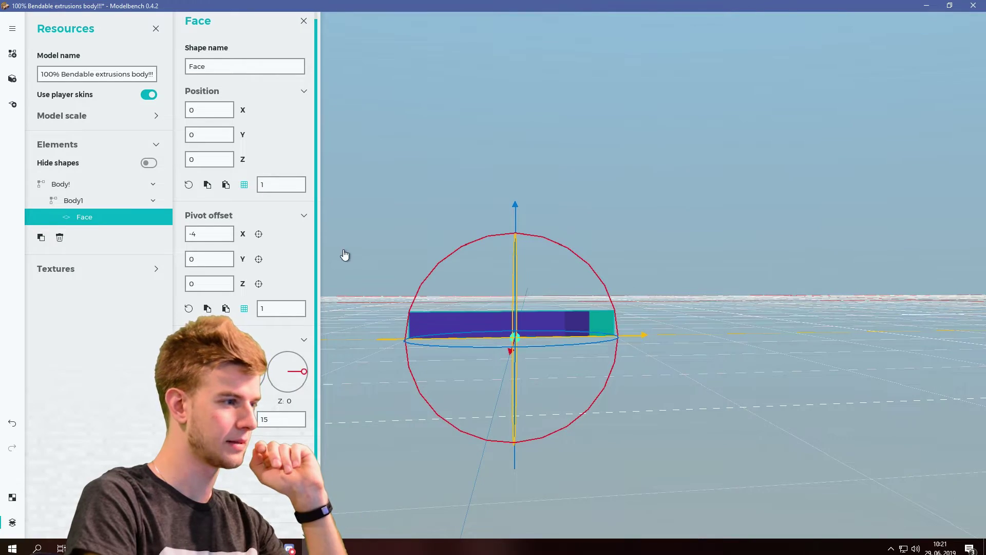
drag(346, 256, 277, 280)
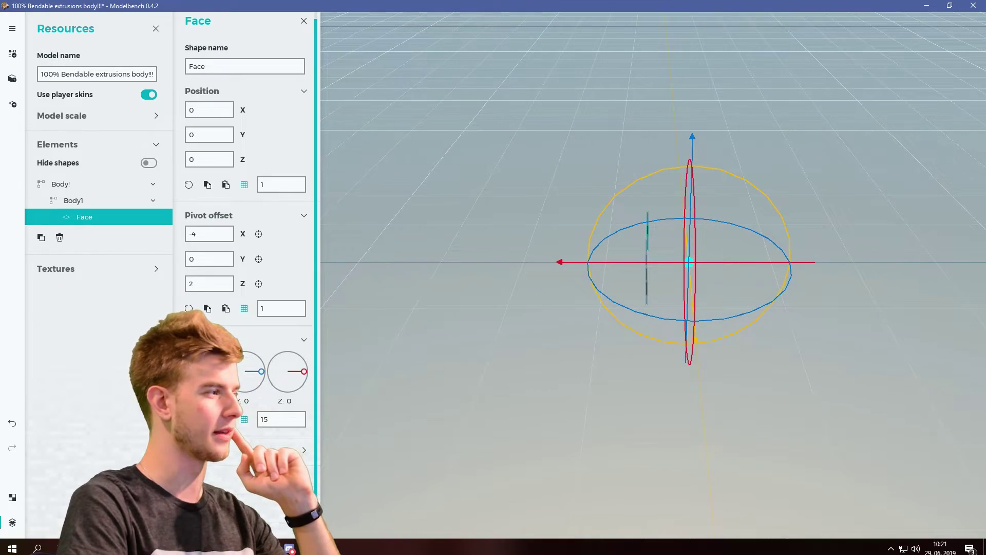
Duplicate Face, map the copy to the bottom row of the torso's back texture, and set its Z pivot offset to -2.
click(41, 237)
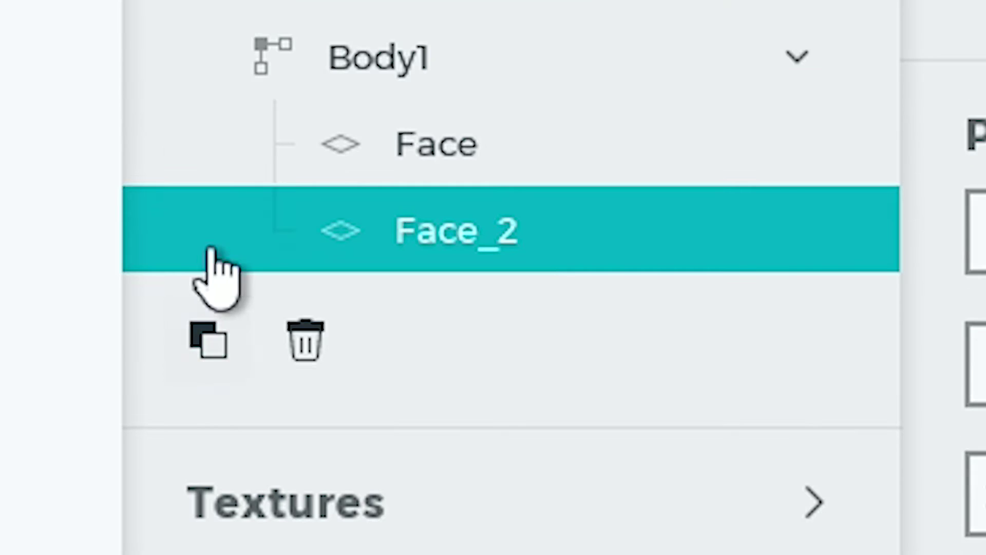
click(12, 497)
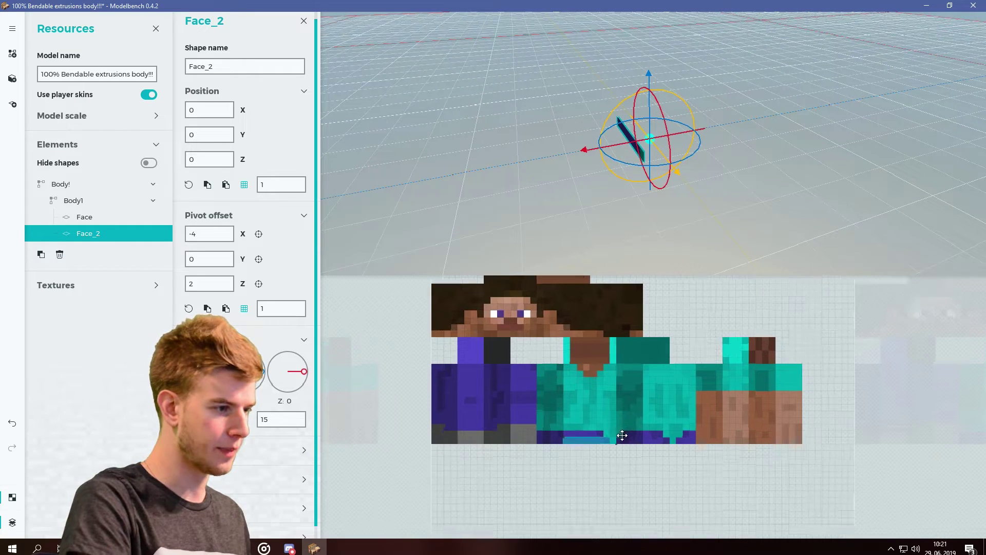
scroll(623, 435, up, 2)
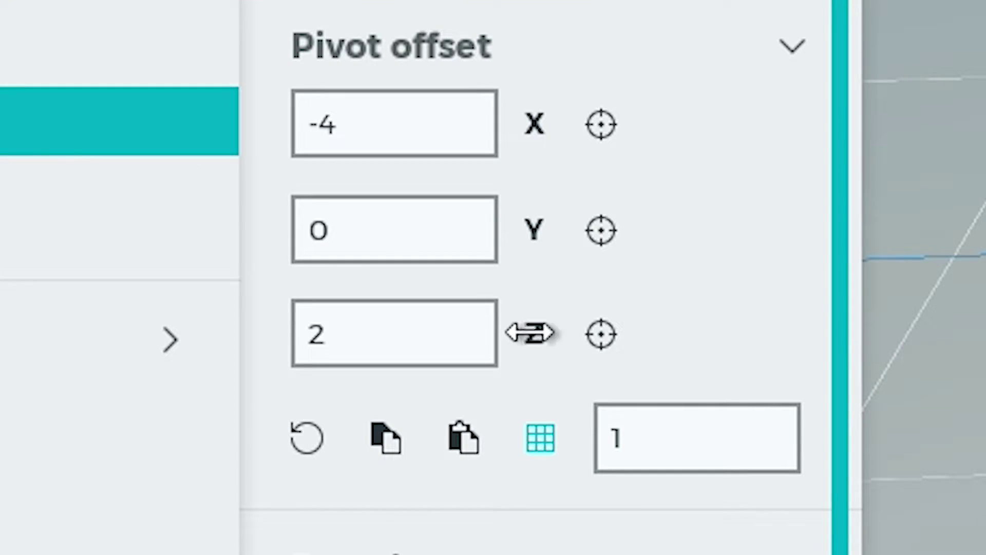
drag(529, 333, 648, 337)
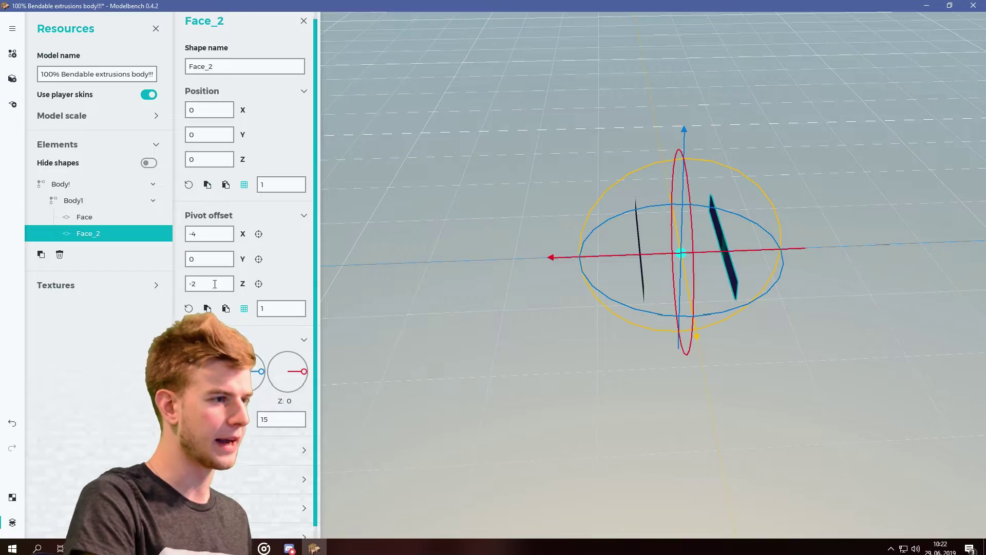
Duplicate Face_2 as a side face, map it to the torso's side texture, turn it perpendicular, and set pivot offset X -2, Z 4.
drag(565, 329, 622, 290)
click(41, 255)
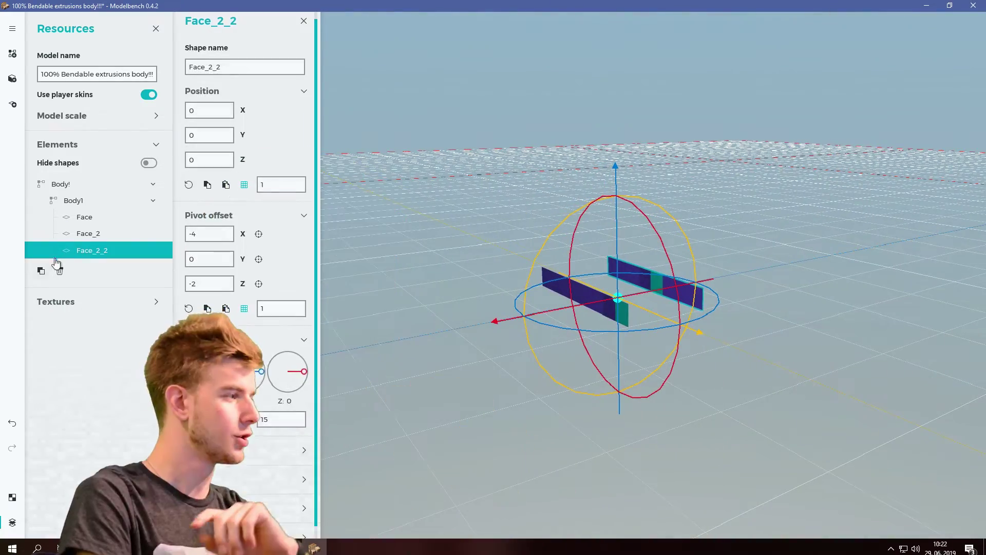
click(12, 497)
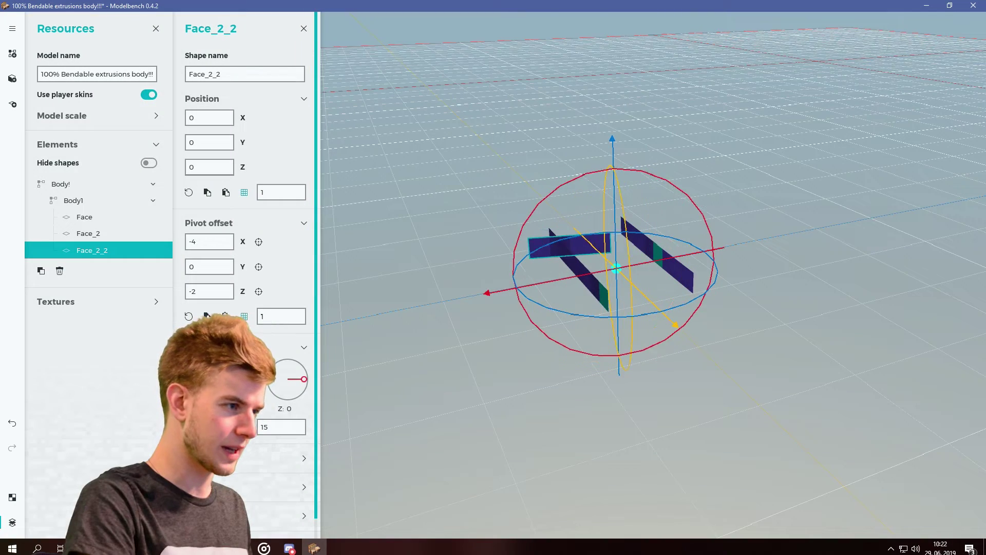
drag(420, 357, 443, 340)
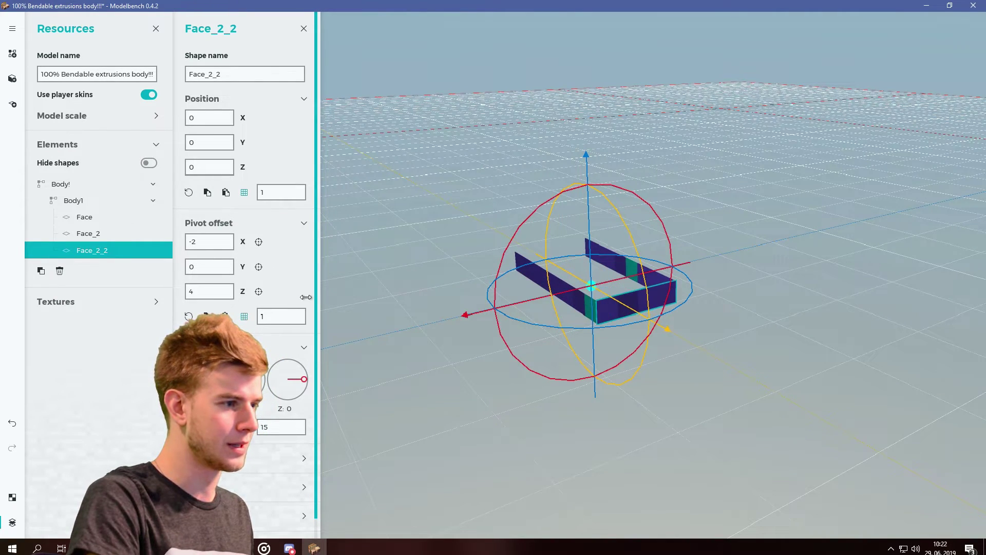
Duplicate Face_2_2 for the opposite side, adjust its texture placement, and set the copy's Z pivot offset to -4.
click(451, 365)
drag(451, 365, 513, 355)
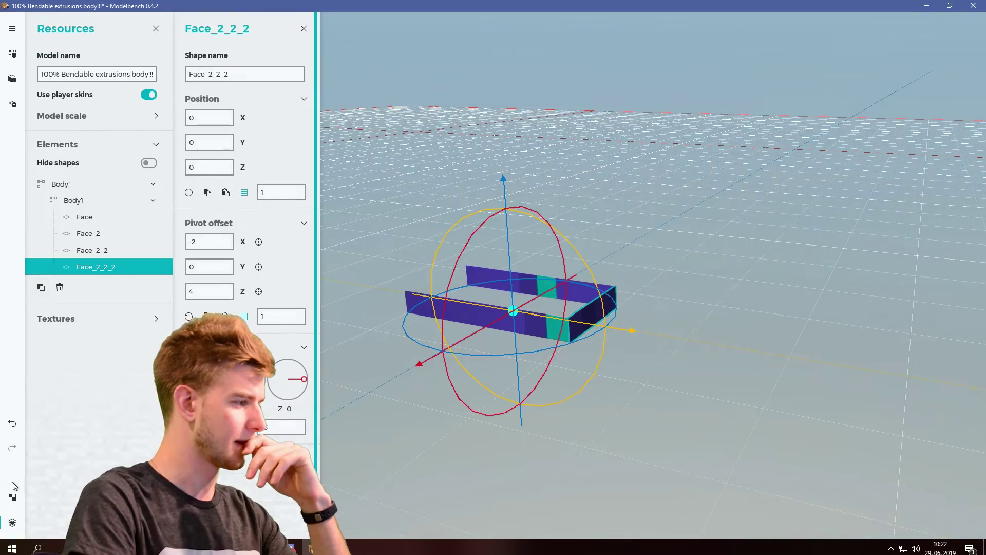
click(13, 497)
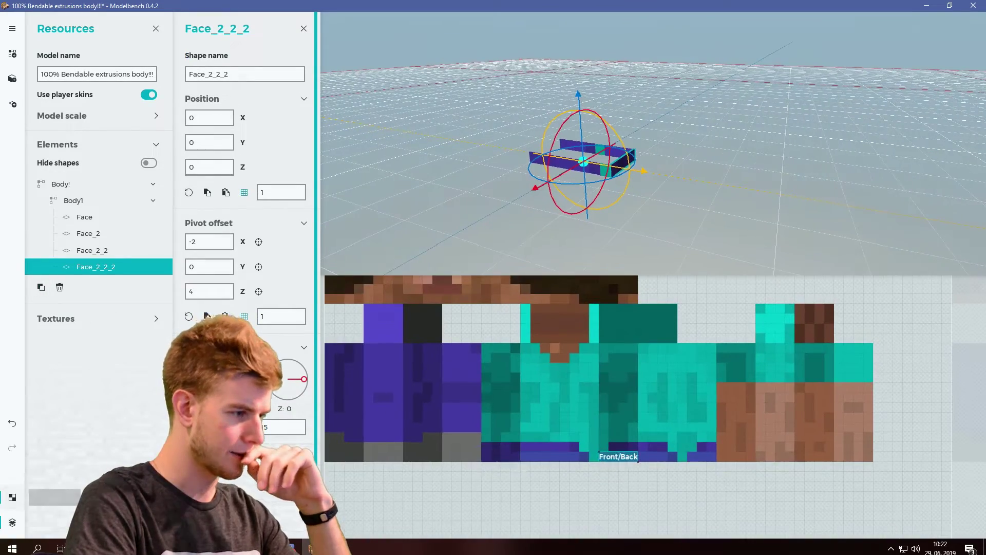
text(-)
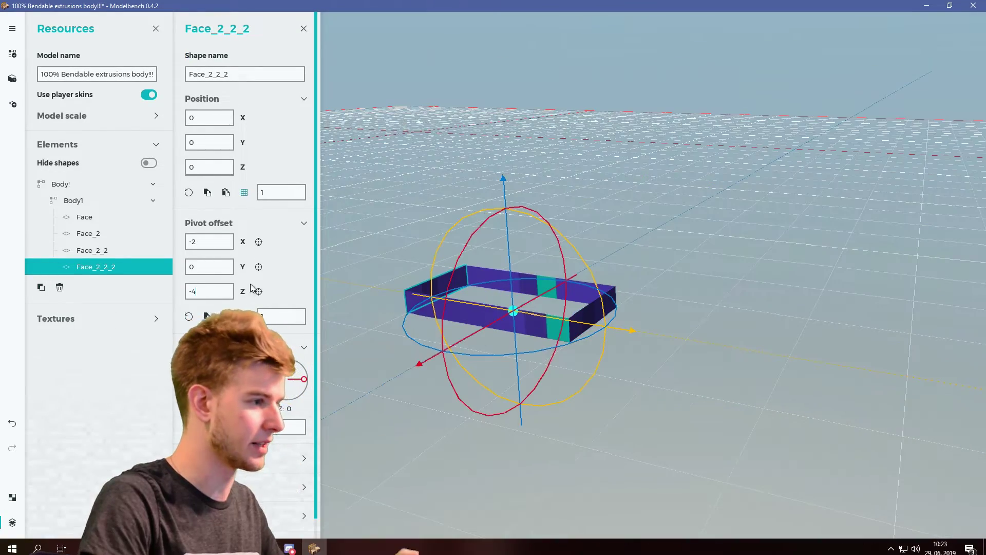
Check the closed ring of four faces from several angles and save the model.
click(765, 244)
drag(765, 244, 765, 185)
drag(662, 247, 662, 308)
scroll(663, 308, down, 3)
key(ctrl+s)
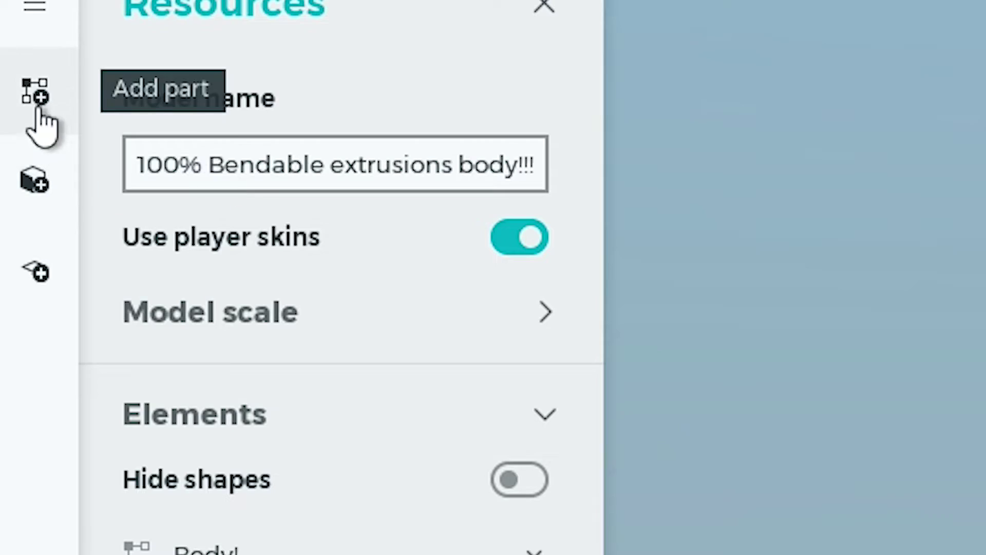
Add a part named Body2, nest it inside Body1, and set its Y position to 1.
click(13, 53)
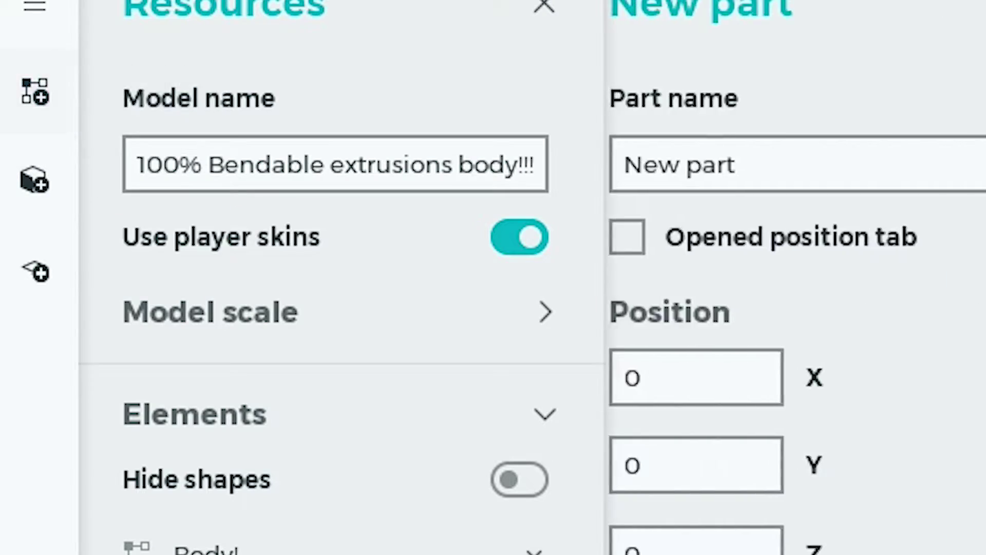
drag(67, 283, 88, 205)
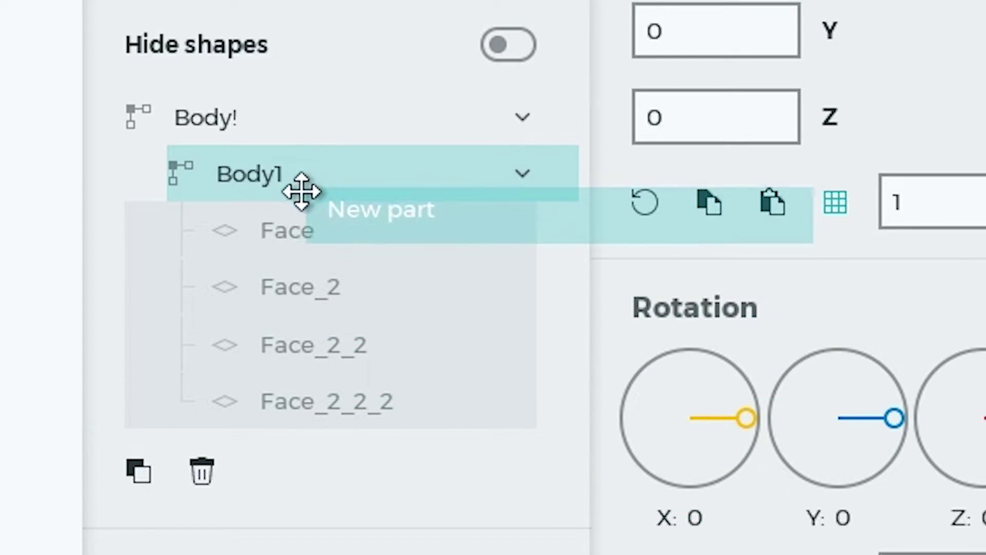
drag(301, 191, 303, 192)
click(242, 76)
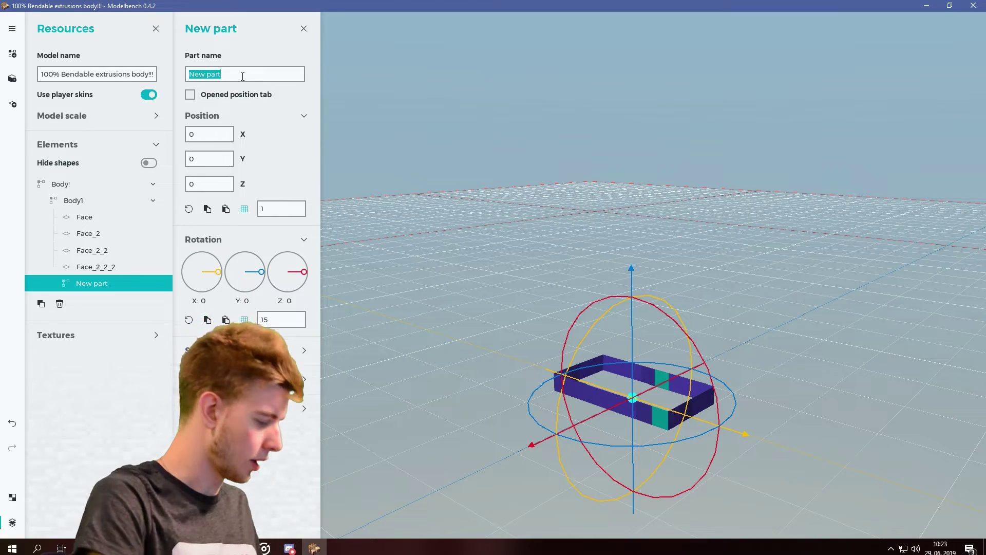
click(227, 159)
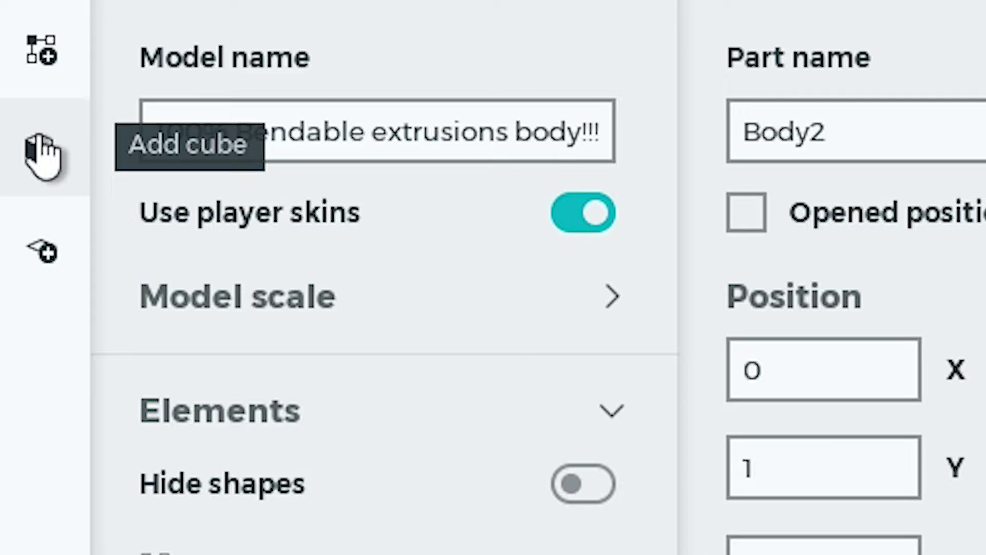
Add a cube to Body2, one pixel high, and map its sides to the torso texture row directly above the bottom row.
click(15, 80)
click(13, 498)
scroll(515, 382, down, 1)
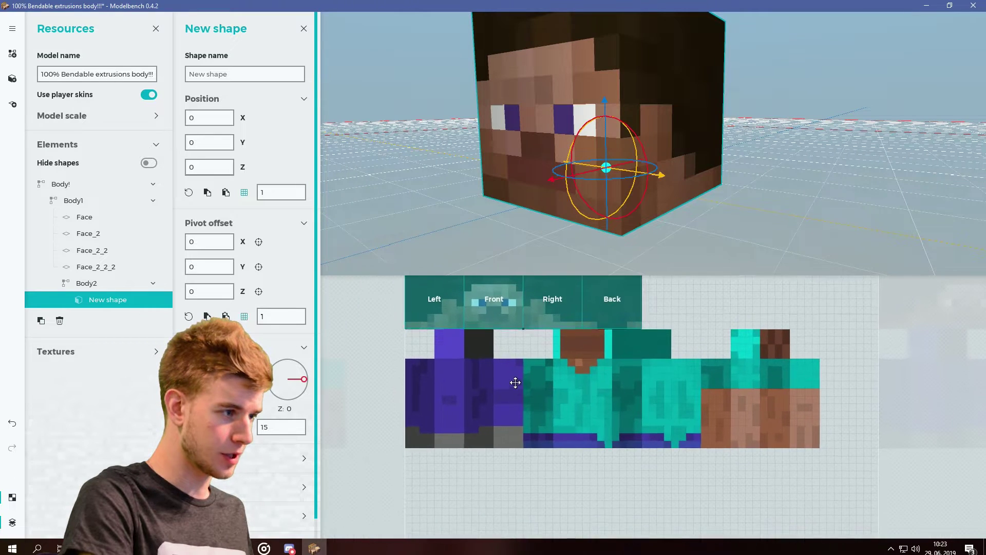
drag(497, 351, 500, 370)
drag(502, 534, 506, 426)
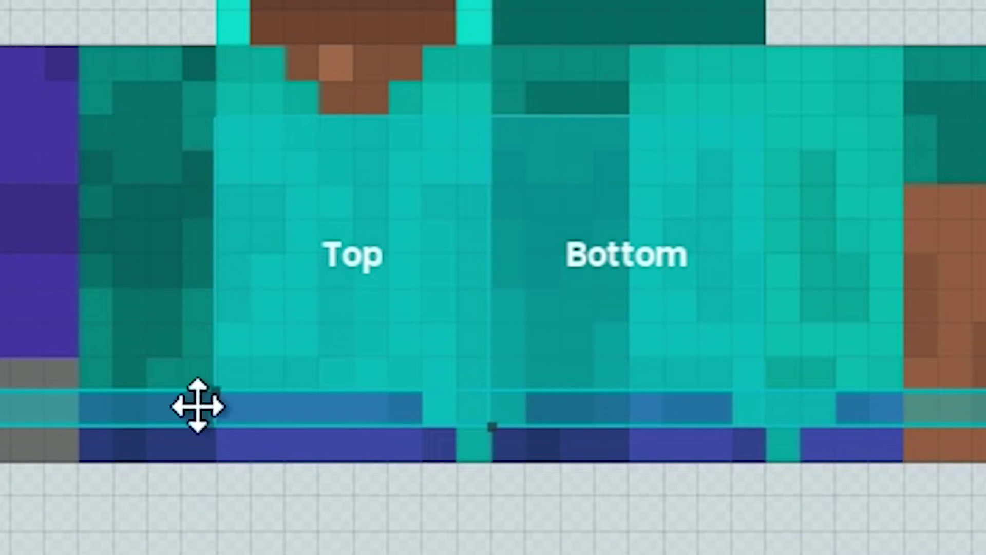
drag(1, 392, 94, 414)
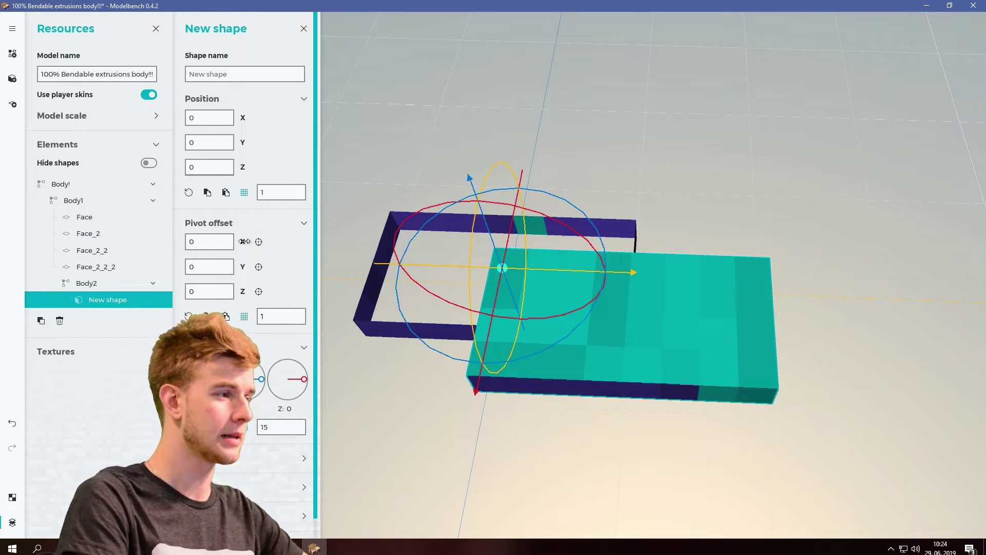
Adjust the new cube's pivot offset so it sits centered on top of the ring of faces.
drag(245, 242, 245, 280)
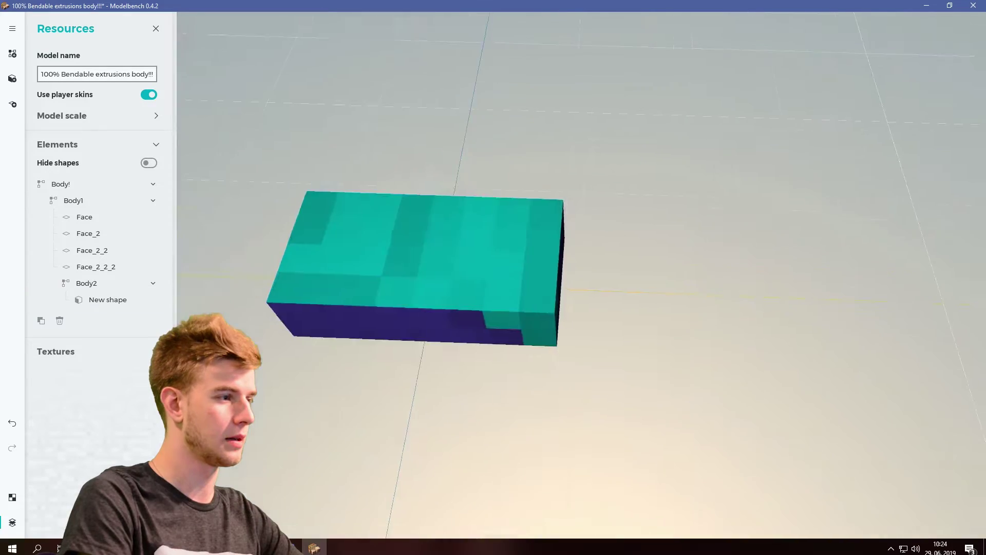
middle_drag(493, 359, 555, 367)
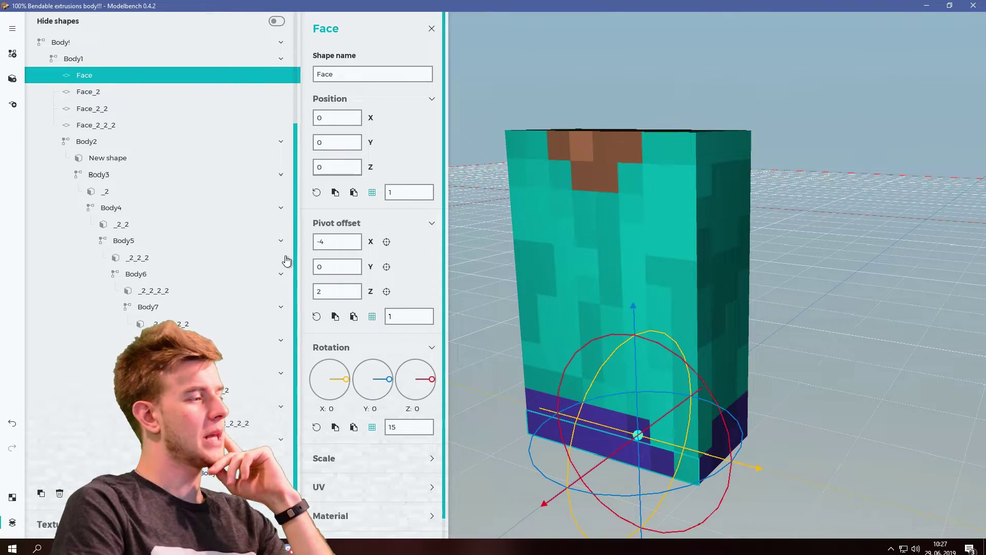
scroll(283, 310, up, 1)
scroll(283, 310, up, 2)
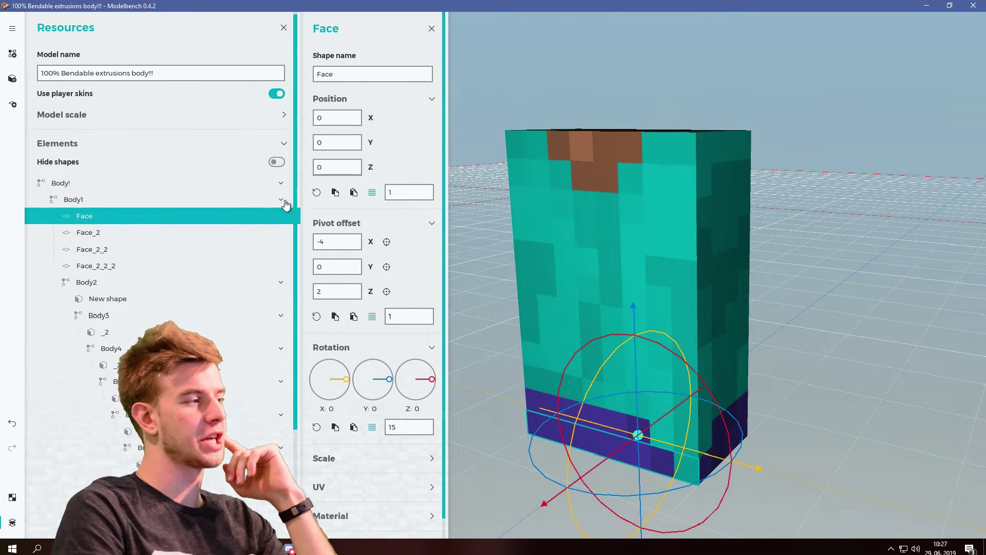
Make the Body1 part bendable on the X, Y and Z axes and try out an X bend.
scroll(286, 352, down, 3)
scroll(286, 352, up, 3)
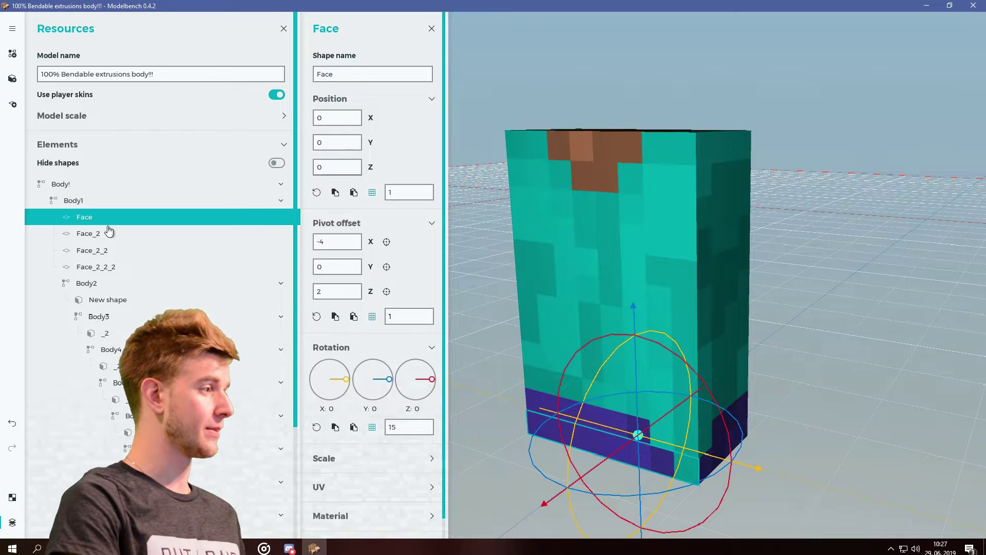
click(102, 200)
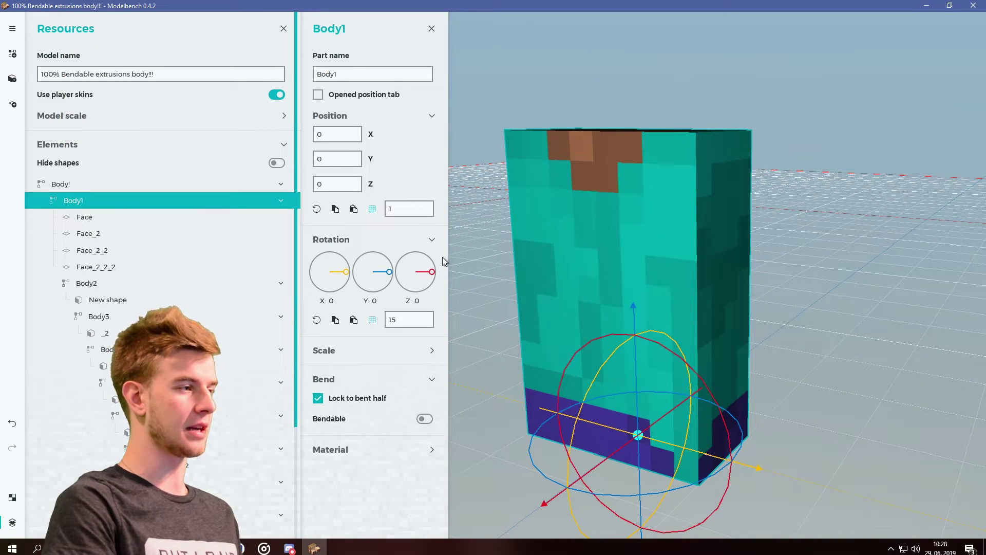
click(425, 419)
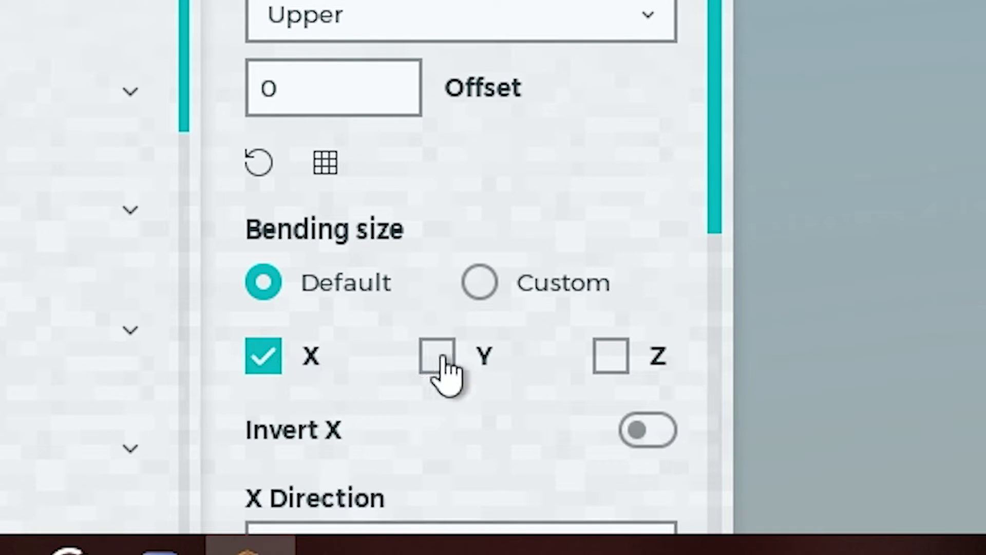
scroll(461, 277, down, 3)
drag(345, 518, 341, 512)
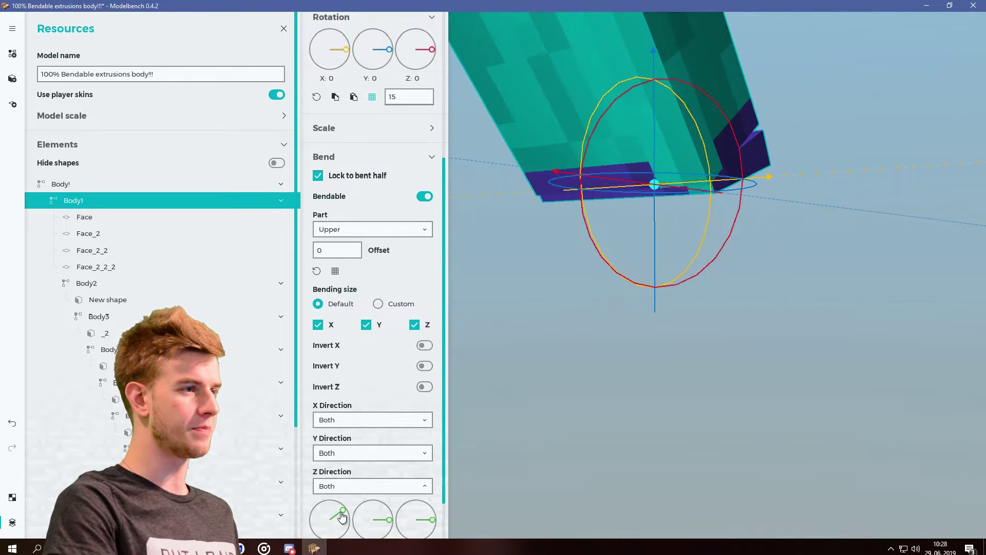
drag(488, 422, 542, 400)
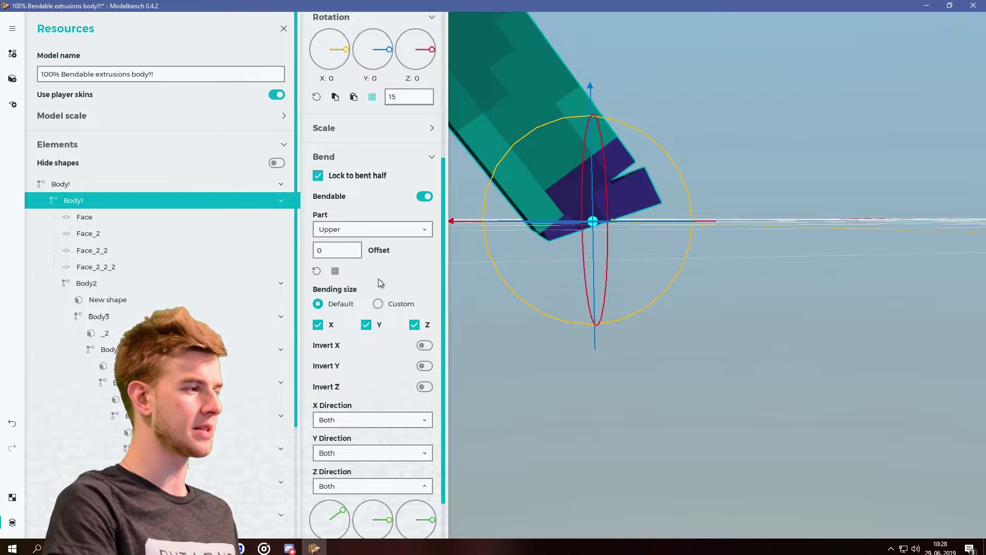
Set Body1's bend offset to 0.5 and its custom bending size to 1, and test the X bend.
drag(378, 250, 372, 250)
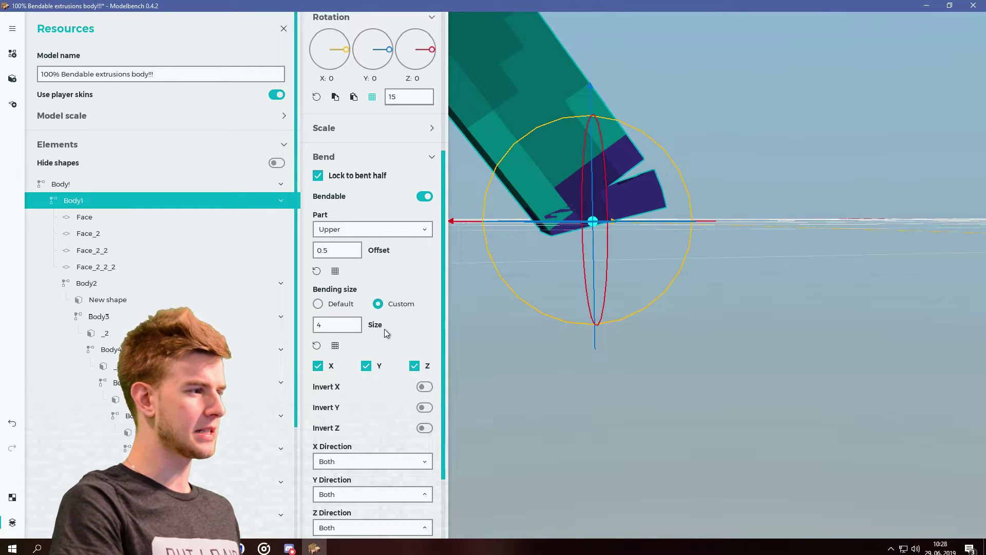
text(1)
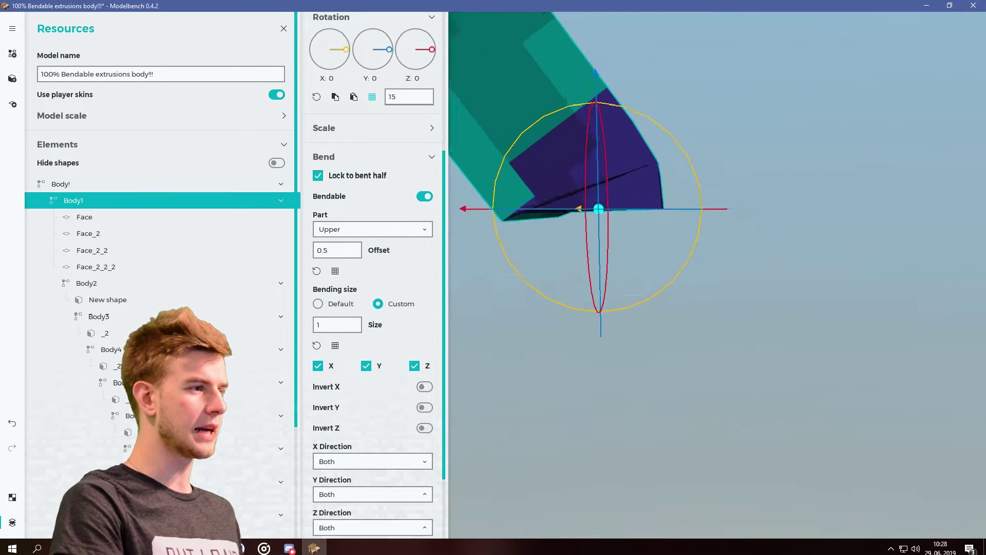
scroll(349, 465, down, 5)
drag(349, 461, 343, 453)
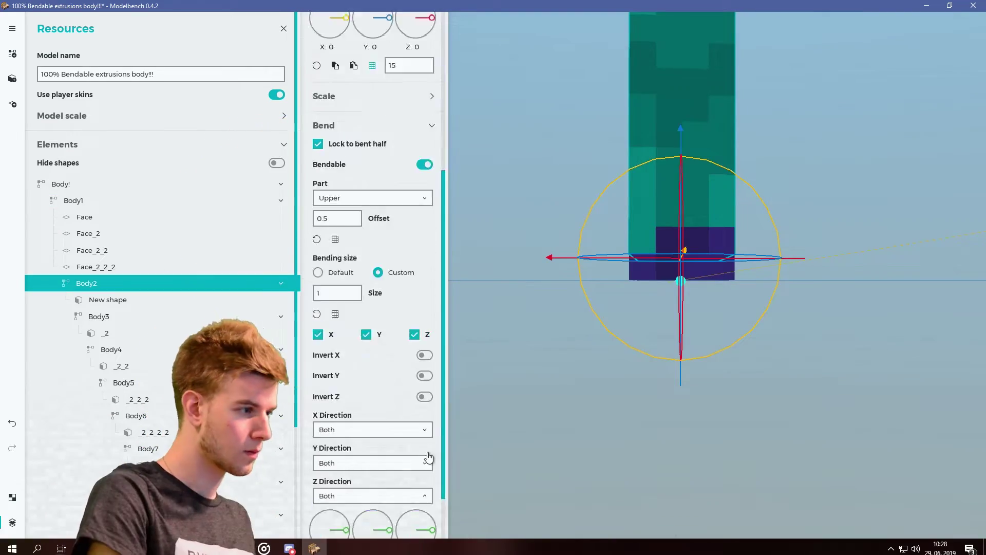
Give the remaining nested body parts the same X, Y and Z bend with offset 0.5 and custom size 1, and save the model.
click(110, 316)
click(118, 351)
click(124, 382)
click(417, 489)
click(148, 448)
click(161, 482)
click(424, 418)
scroll(170, 411, down, 3)
click(175, 405)
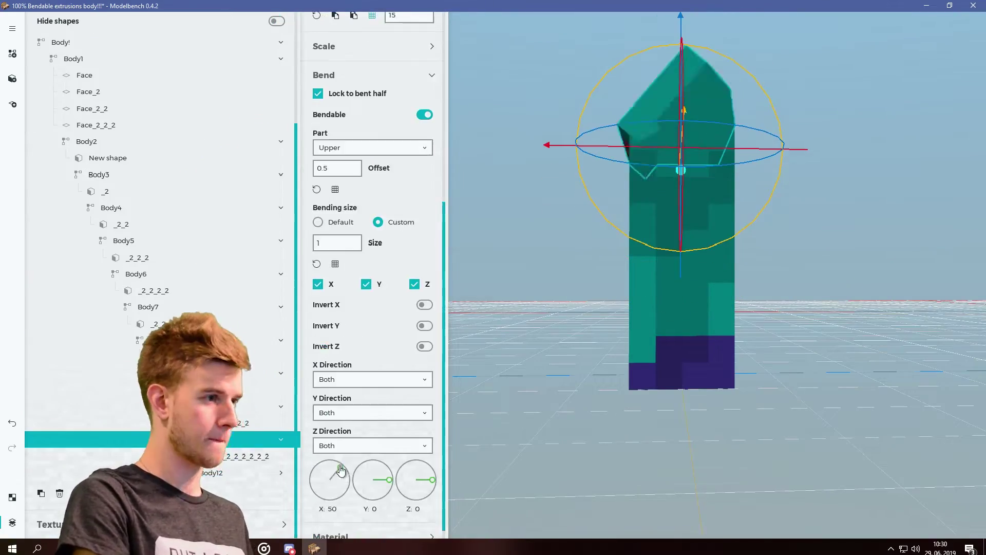
key(ctrl+s)
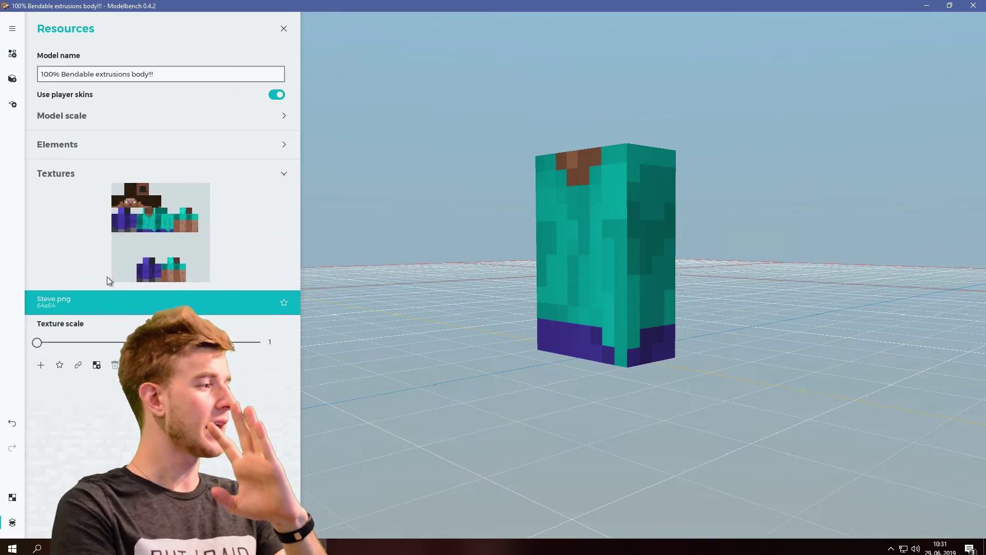
Import the farmer_pants_idk image as a second texture for the model.
click(42, 366)
click(192, 135)
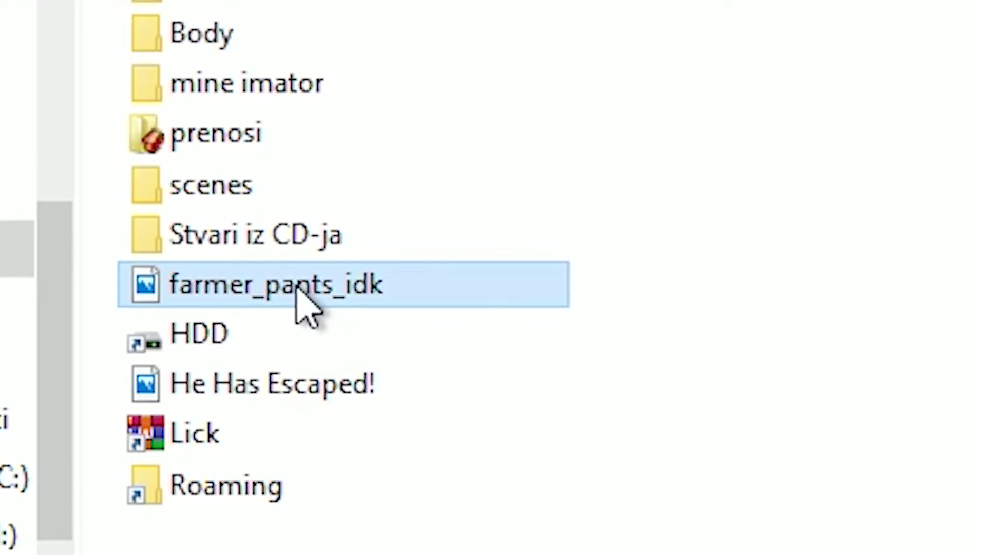
double_click(193, 135)
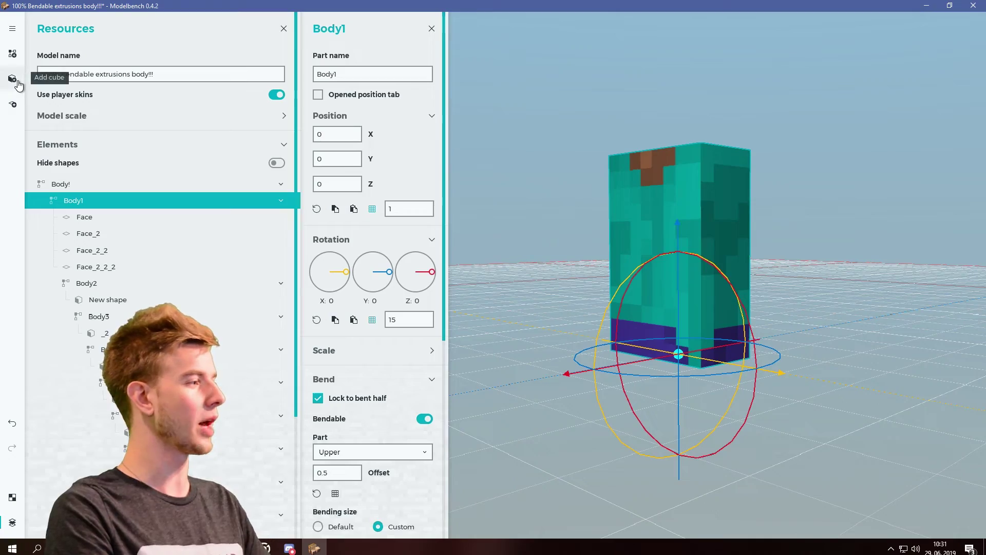
Add a cube to Body1 and assign it the farmer_pants_idk.png texture.
click(12, 79)
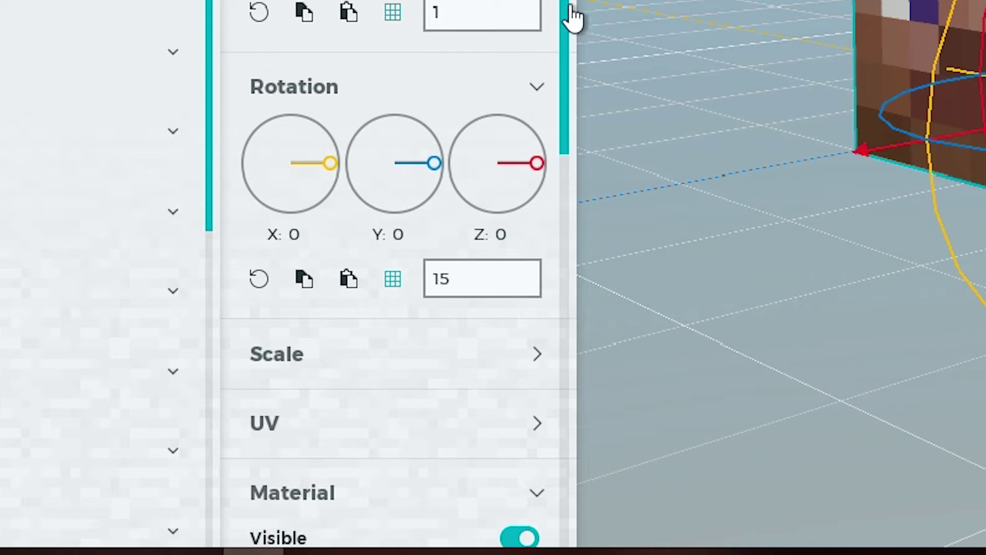
drag(572, 18, 573, 319)
click(493, 173)
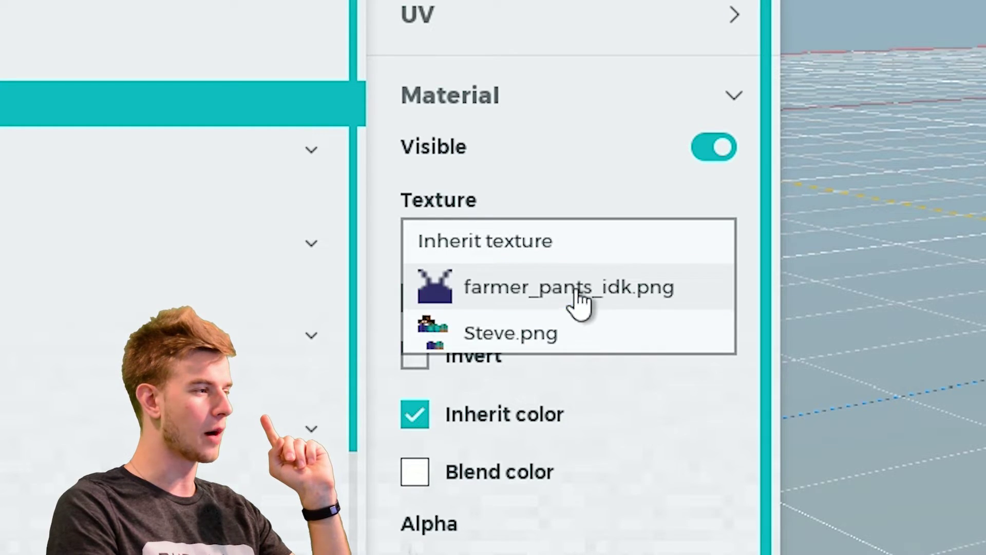
click(578, 295)
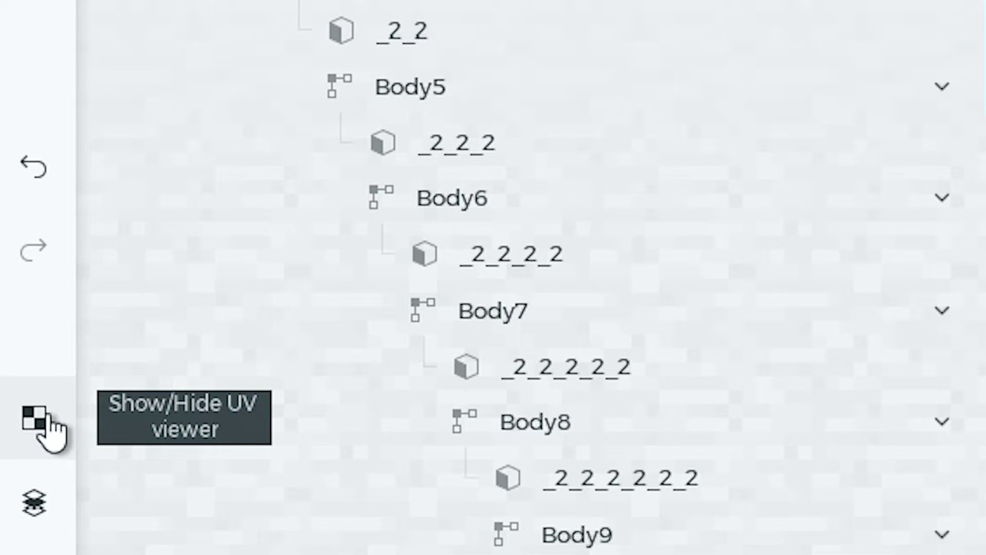
Bring up the cube's UV map and shrink it onto the bottom row of the farmer pants texture.
click(49, 418)
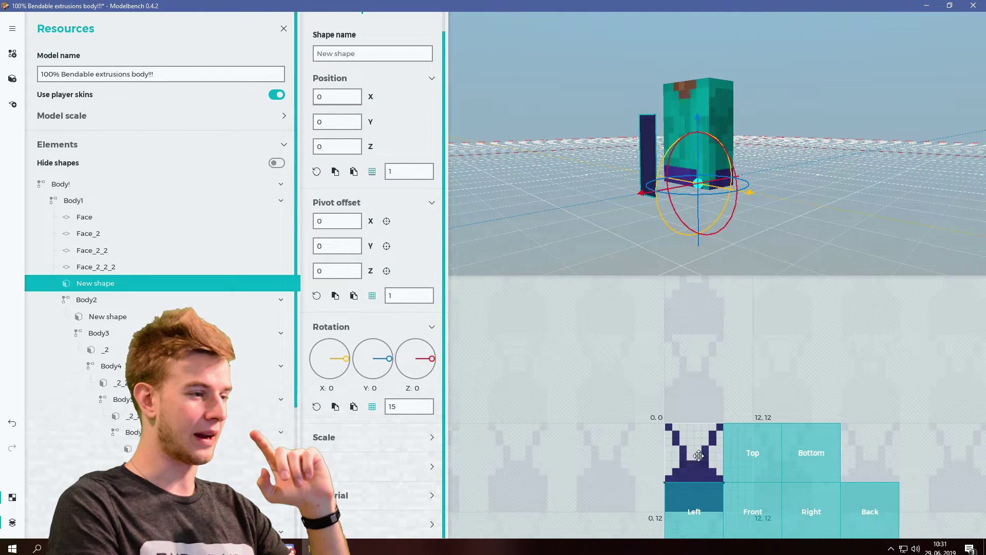
middle_drag(699, 456, 692, 385)
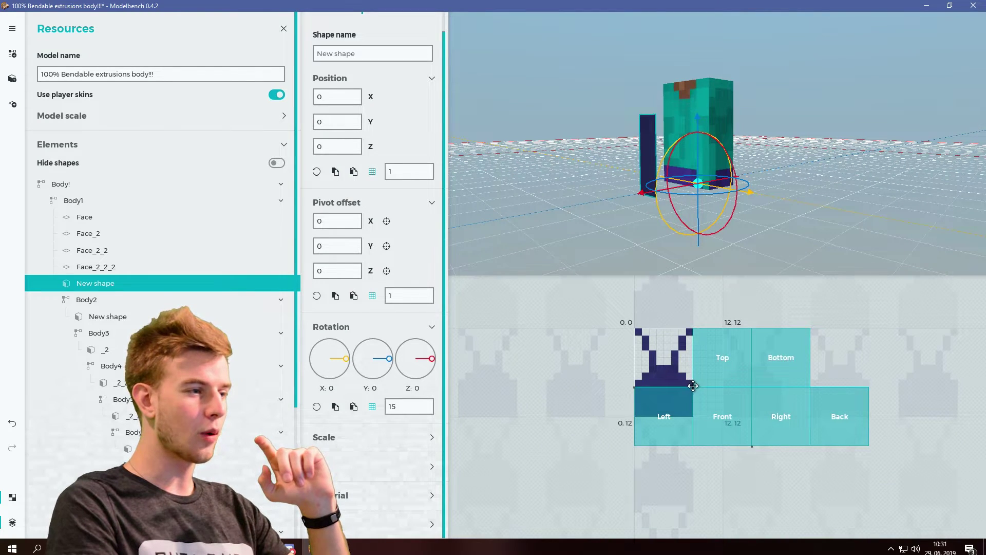
drag(693, 388, 642, 410)
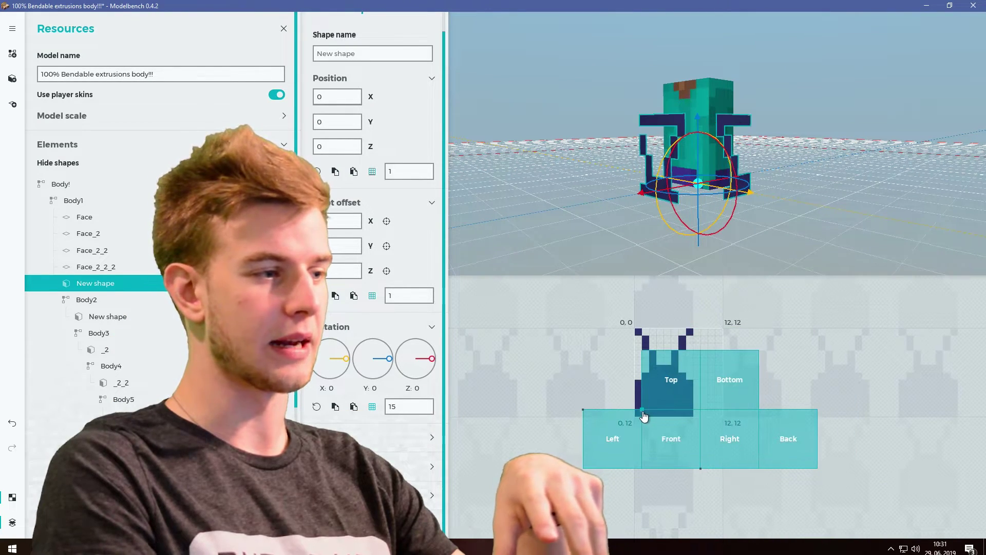
drag(700, 467, 686, 417)
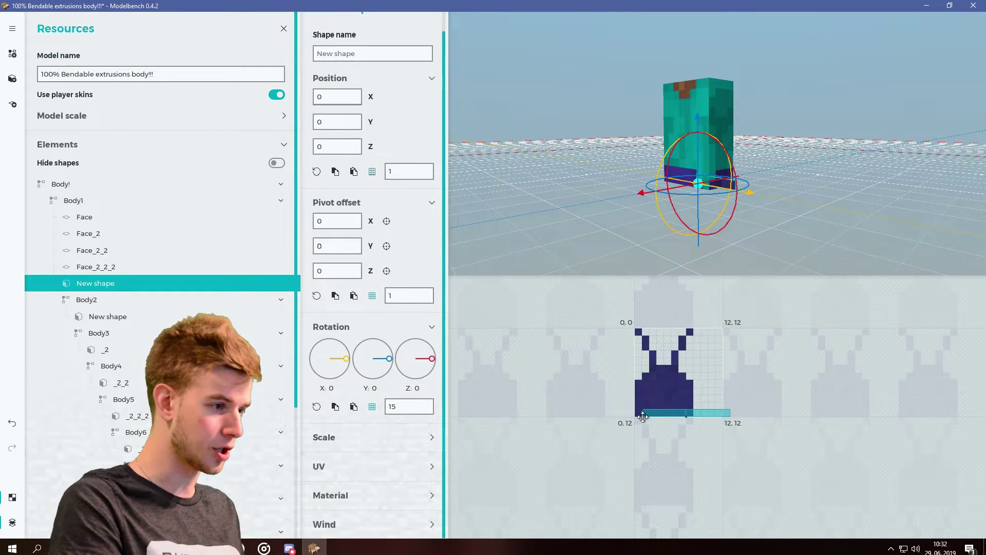
Set the UV snap value to 0.25 and shrink the cube's UV map to fit inside the texture's bottom-left pixel.
click(402, 462)
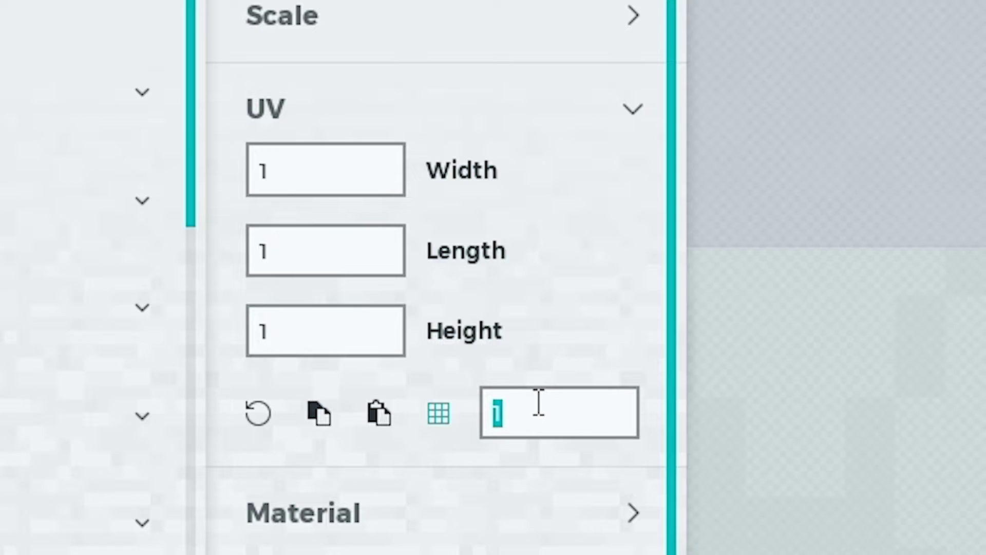
text(0.25)
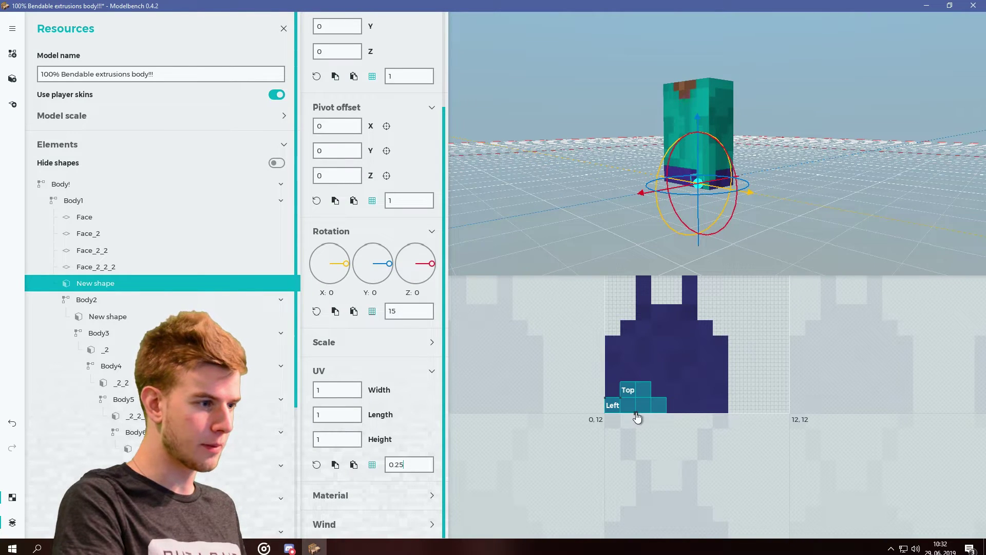
drag(637, 410, 636, 402)
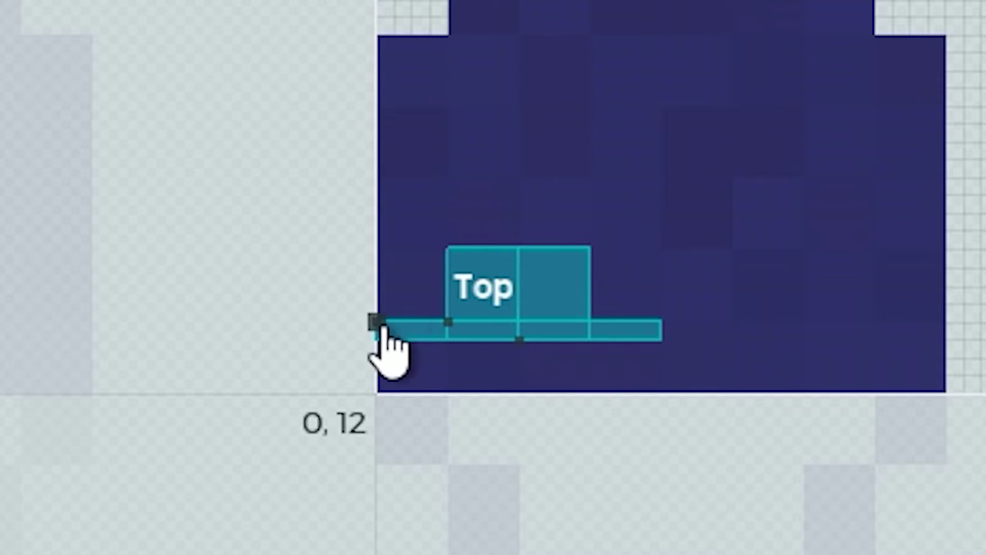
drag(404, 325, 426, 325)
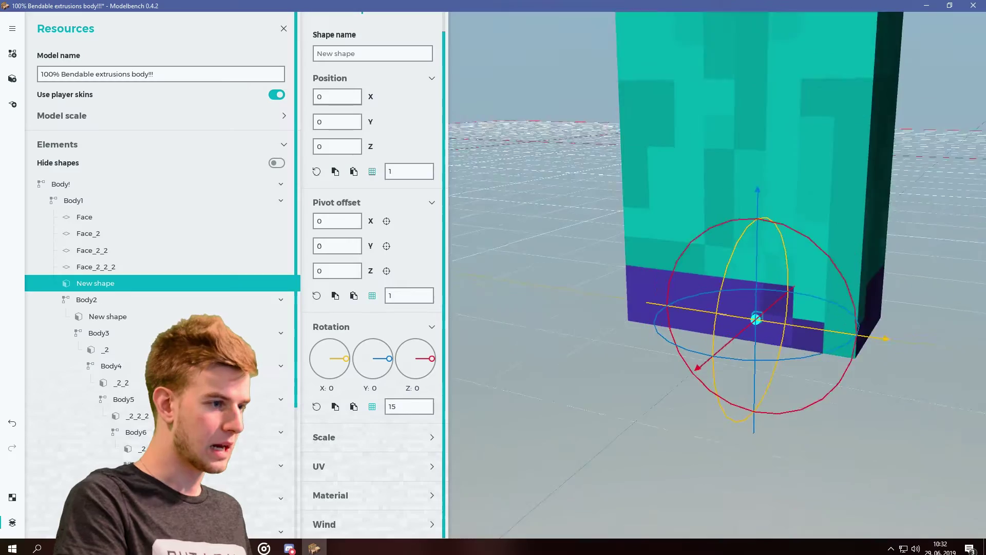
Offset the cube's pivot to bring it to the body's front surface and scale it to 4 in X and Y.
right_drag(760, 280, 795, 331)
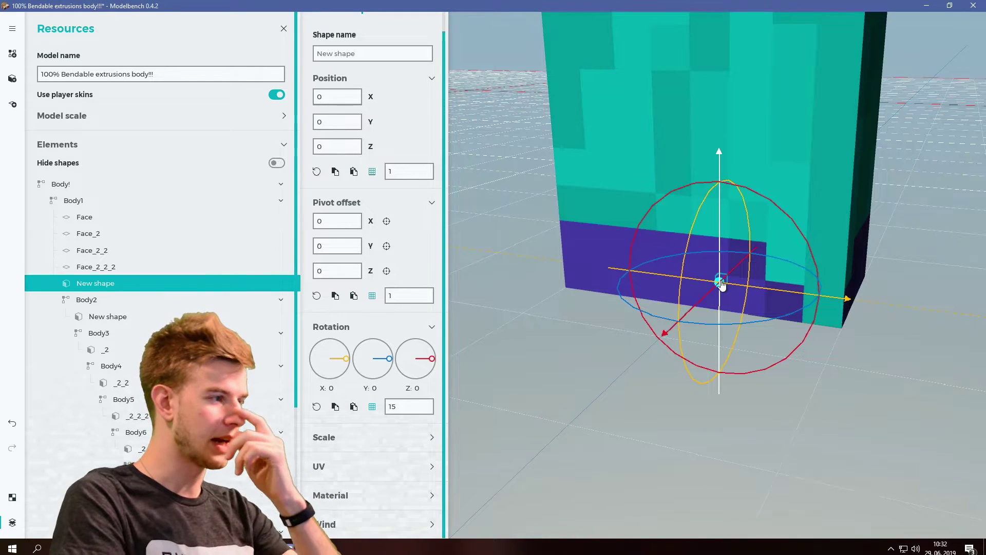
drag(369, 223, 393, 226)
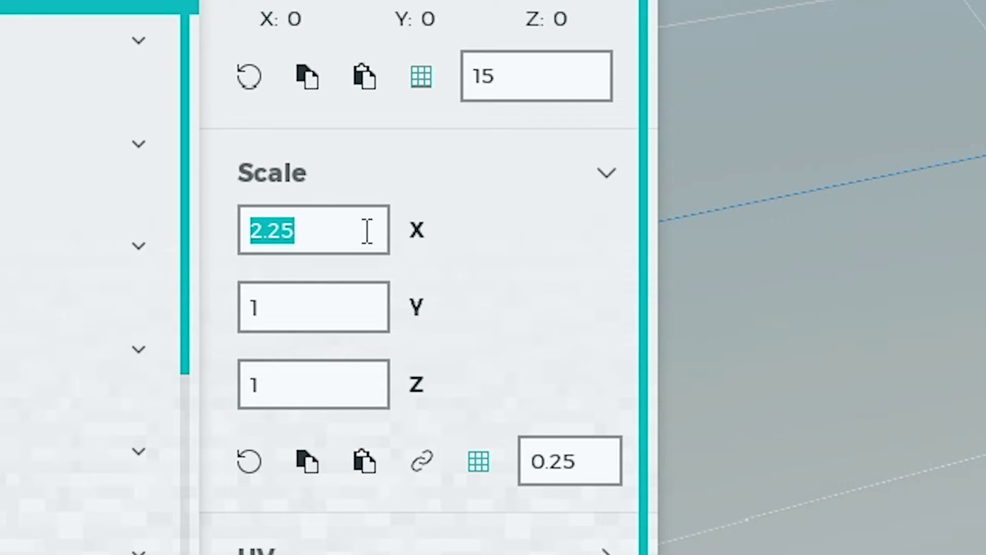
text(4)
click(379, 304)
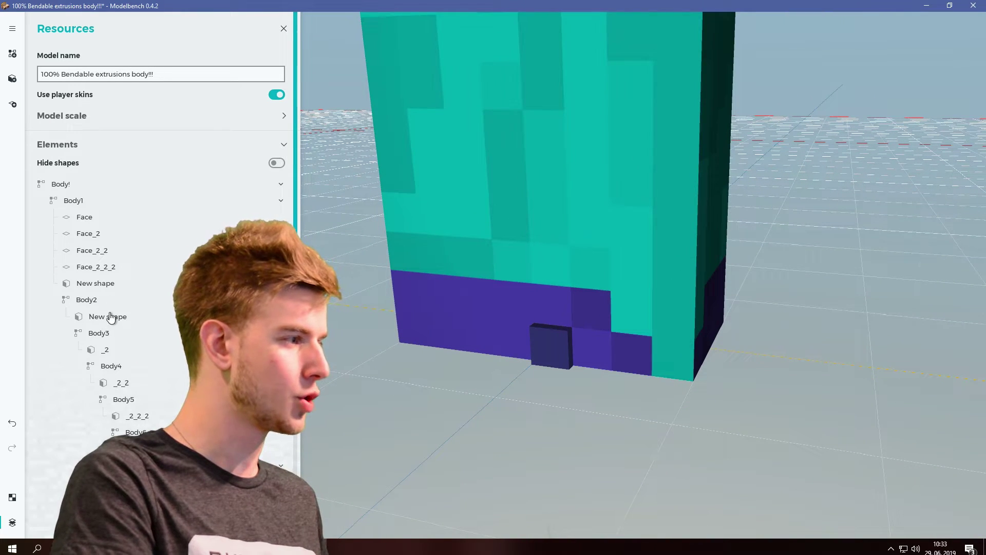
Duplicate the cube, map the copy to the next pixel in the bottom row, and set its pivot offset snap to 0.25.
click(101, 283)
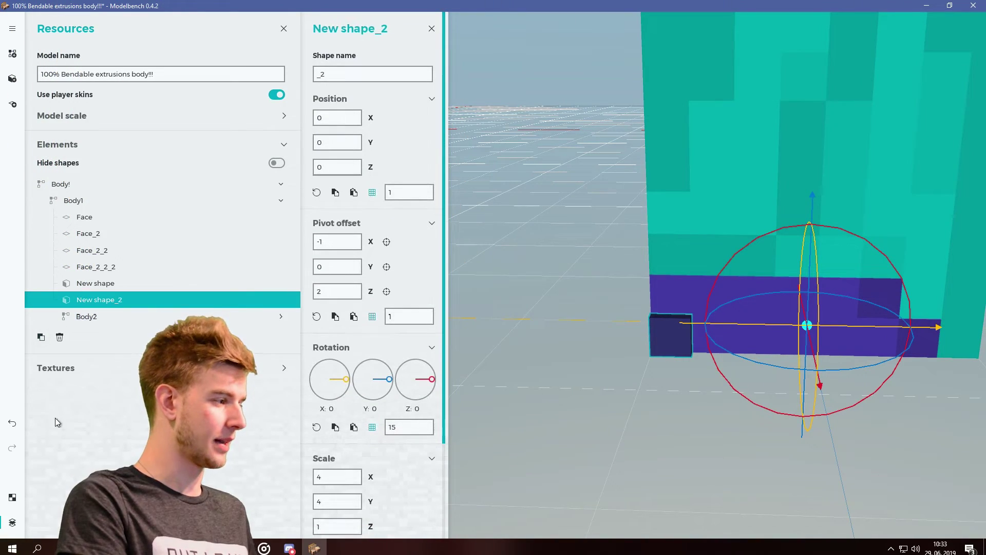
click(14, 496)
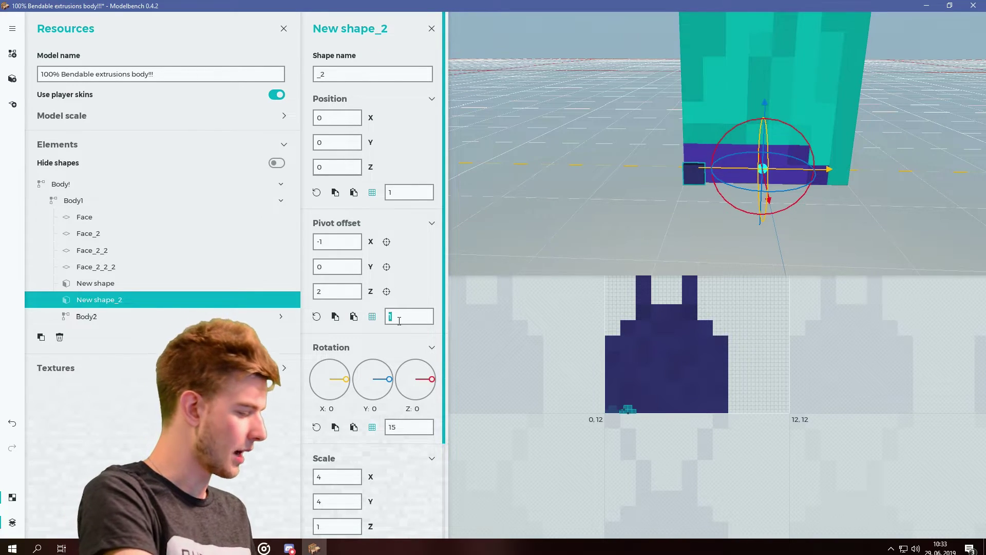
text(0.25)
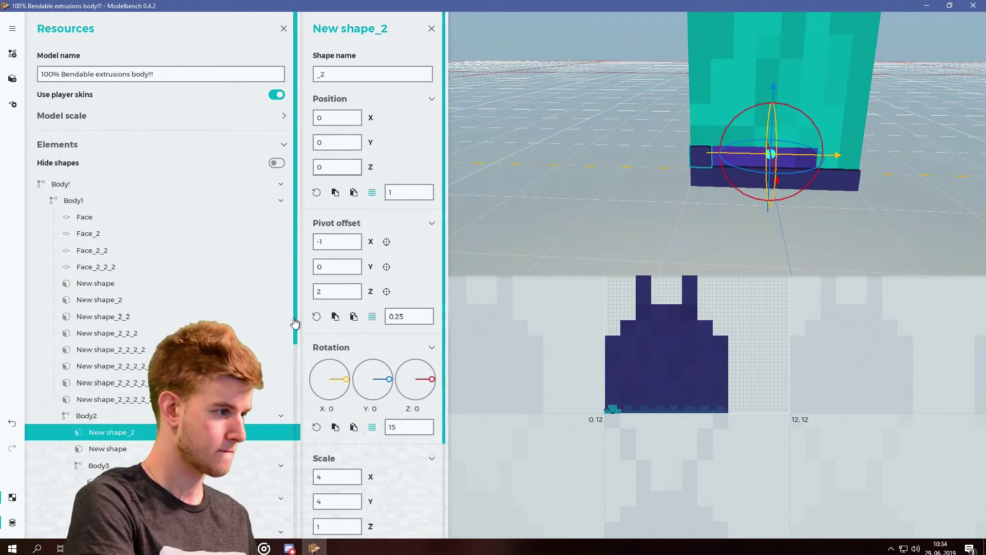
Fill each nested body part with duplicated pixel cubes, shifting their pivot offsets and UV maps, until the whole pants texture is extruded.
scroll(275, 262, down, 5)
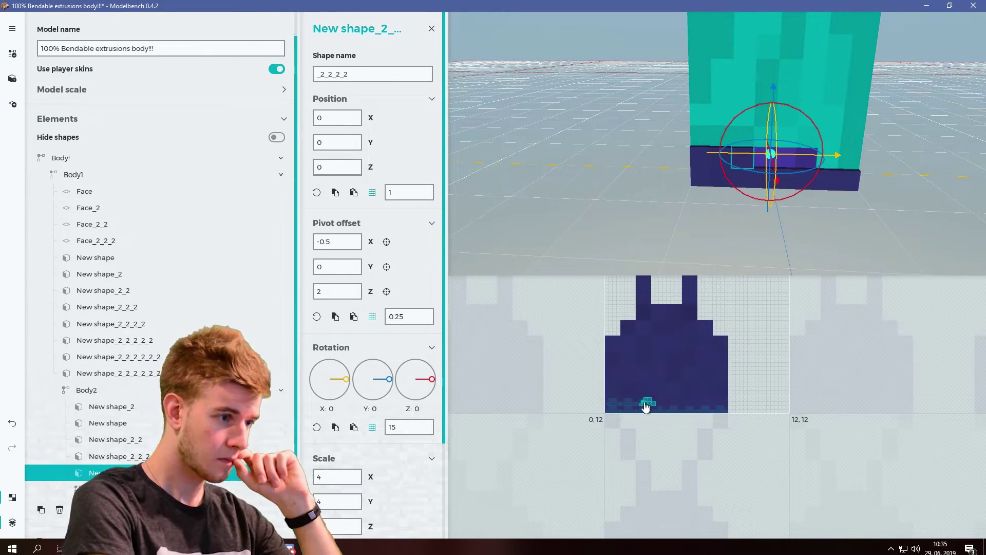
drag(645, 406, 673, 406)
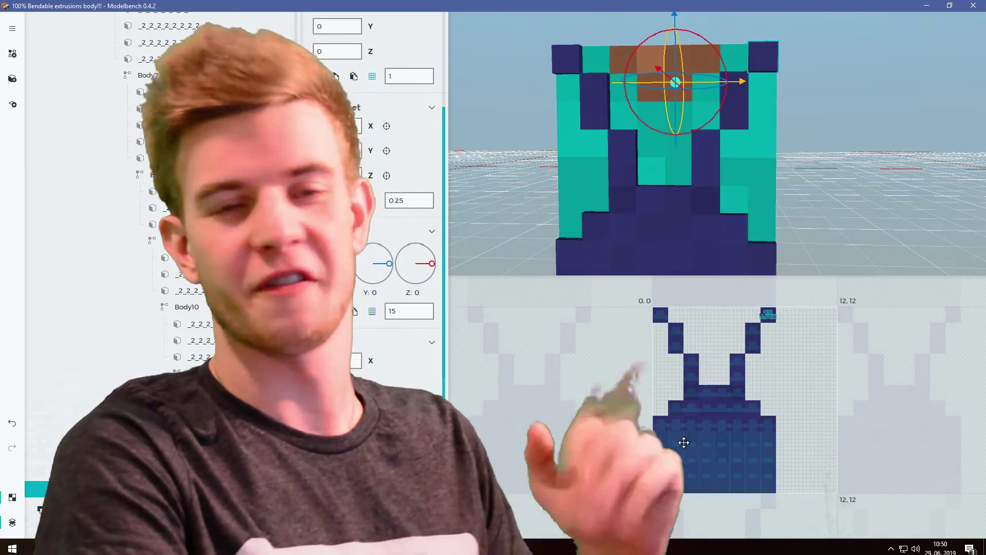
drag(758, 163, 757, 206)
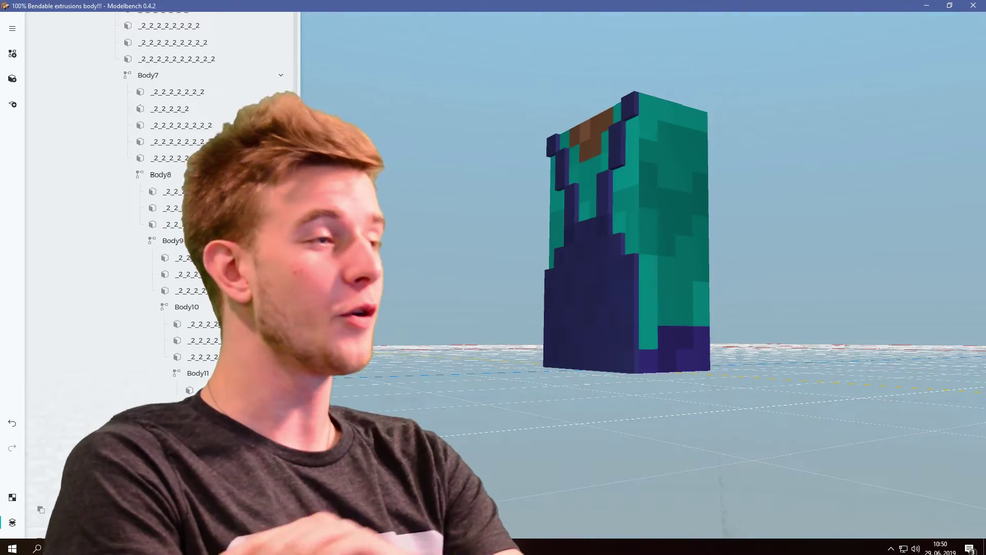
Try rotating one of the strap's pixel cubes 75 degrees about Y toward the body's side.
scroll(154, 206, up, 5)
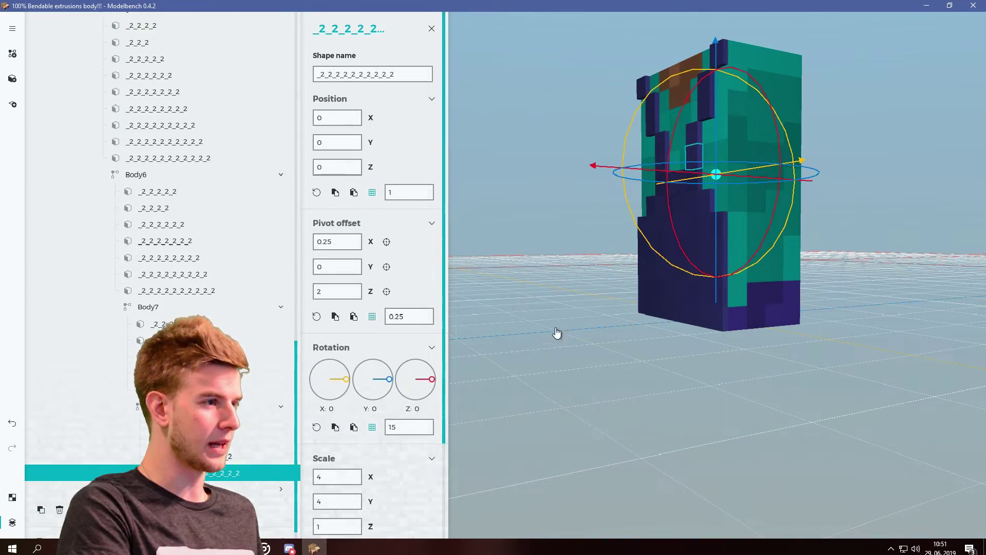
right_drag(556, 333, 709, 333)
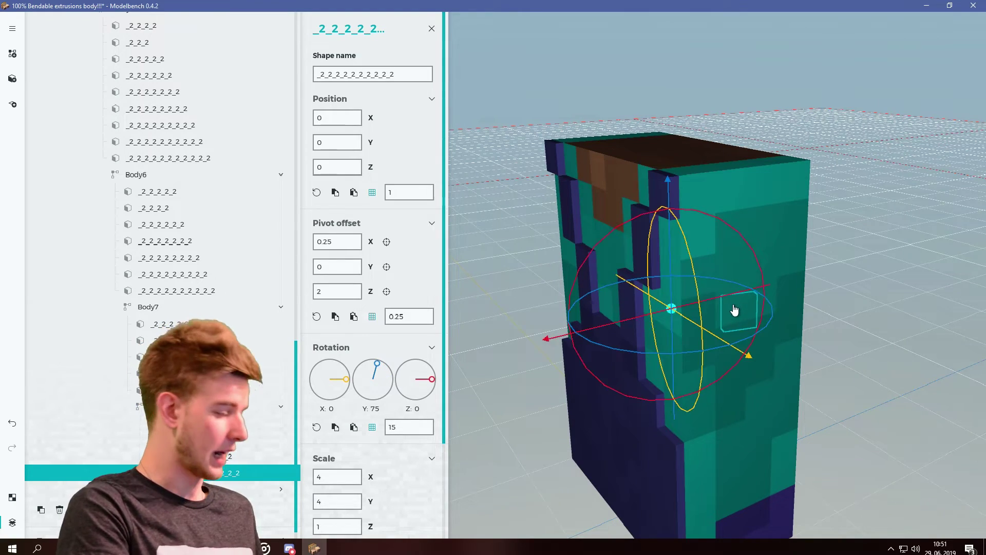
drag(377, 363, 388, 381)
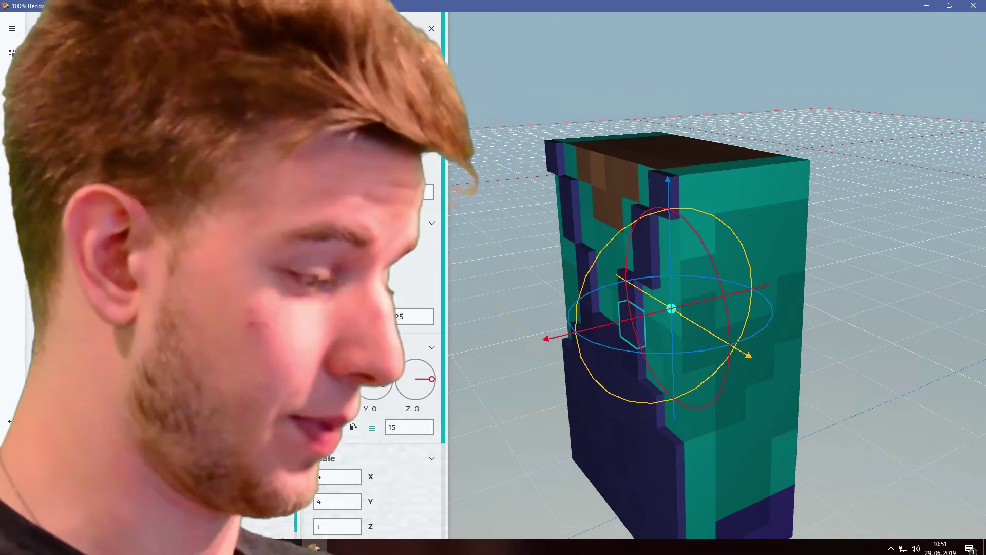
Place a pixel cube scaled 1, 4, 4 on the body's side at X pivot offset 4 and duplicate it along Z into a band.
scroll(380, 384, down, 2)
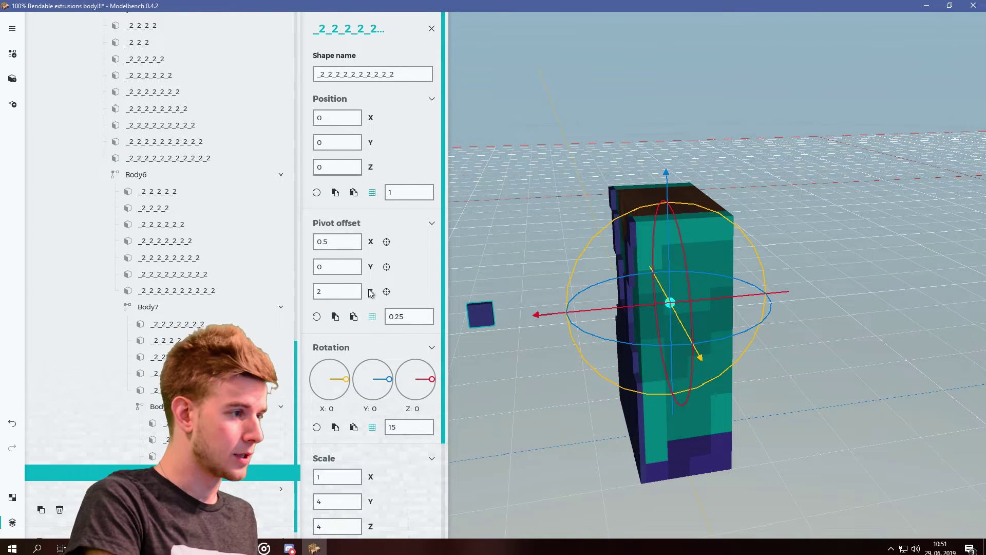
drag(376, 291, 353, 294)
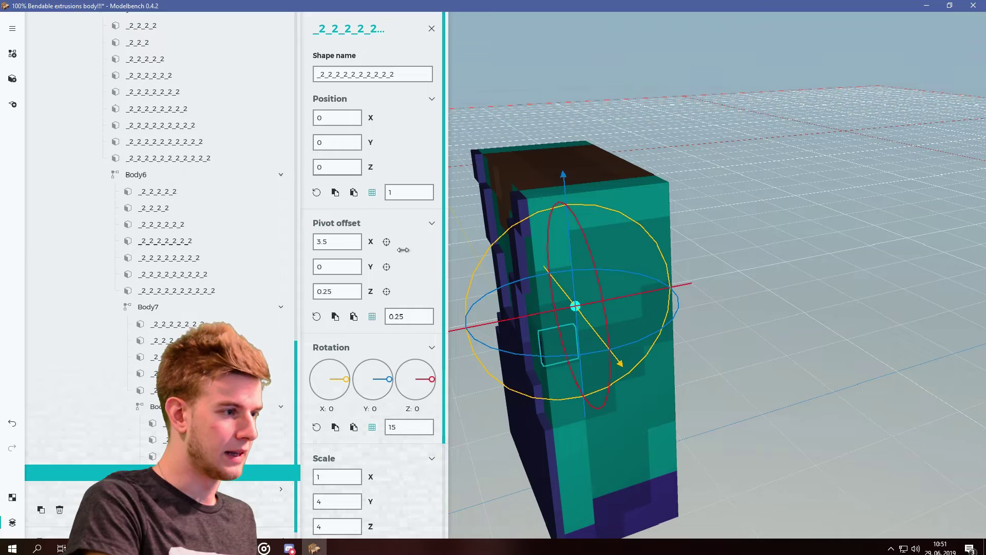
drag(518, 461, 560, 482)
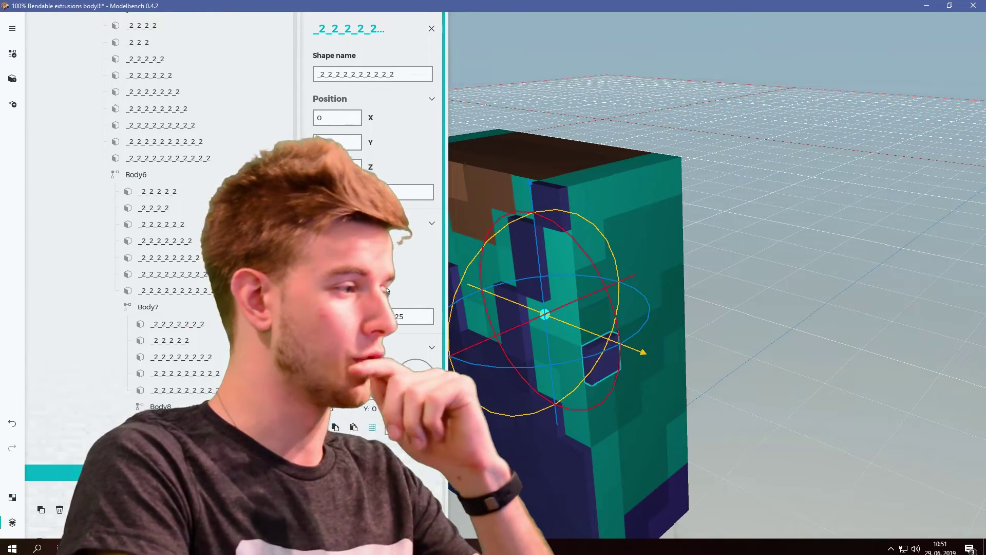
click(41, 511)
drag(371, 291, 366, 291)
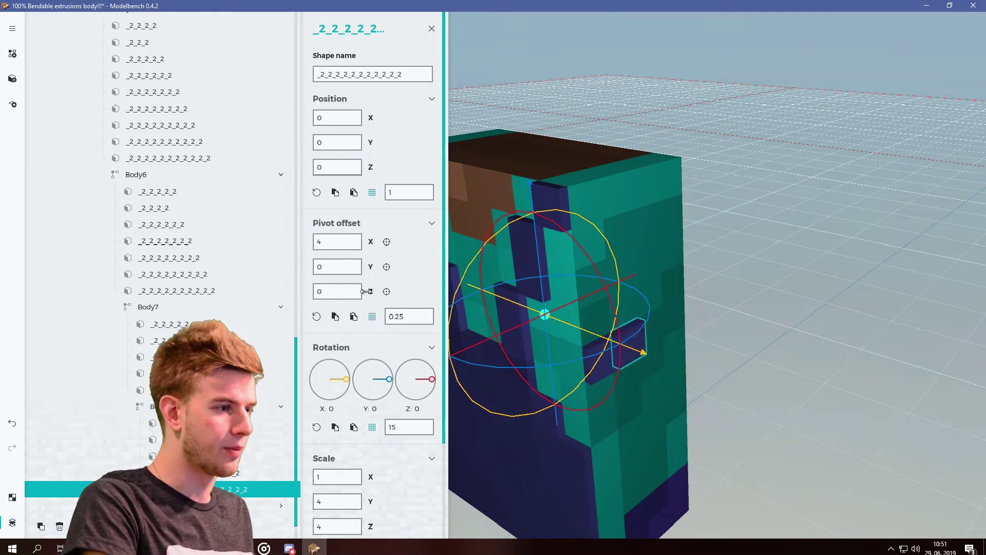
right_drag(680, 340, 503, 450)
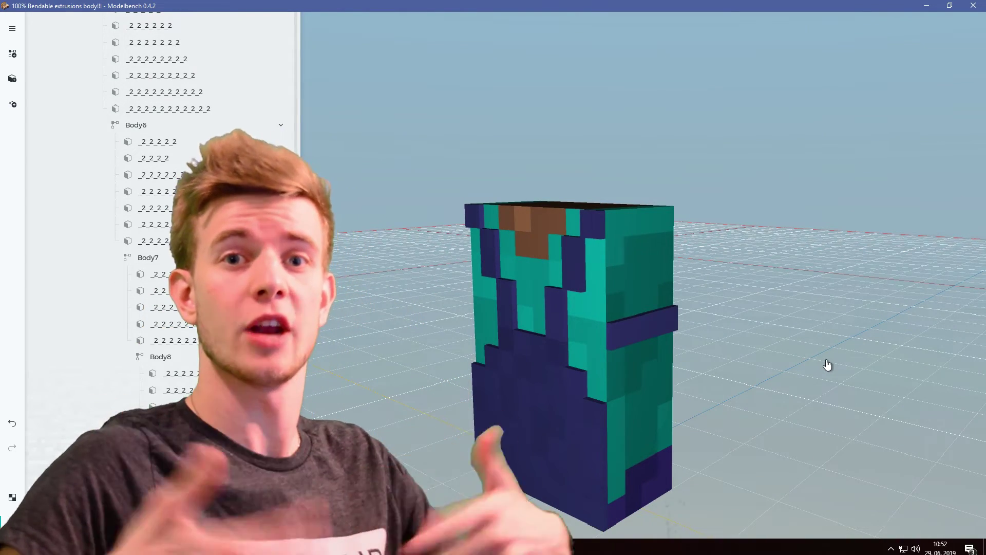
Save the model as Body.mimodel in the Bendable extrusions folder on the desktop.
click(12, 28)
click(97, 129)
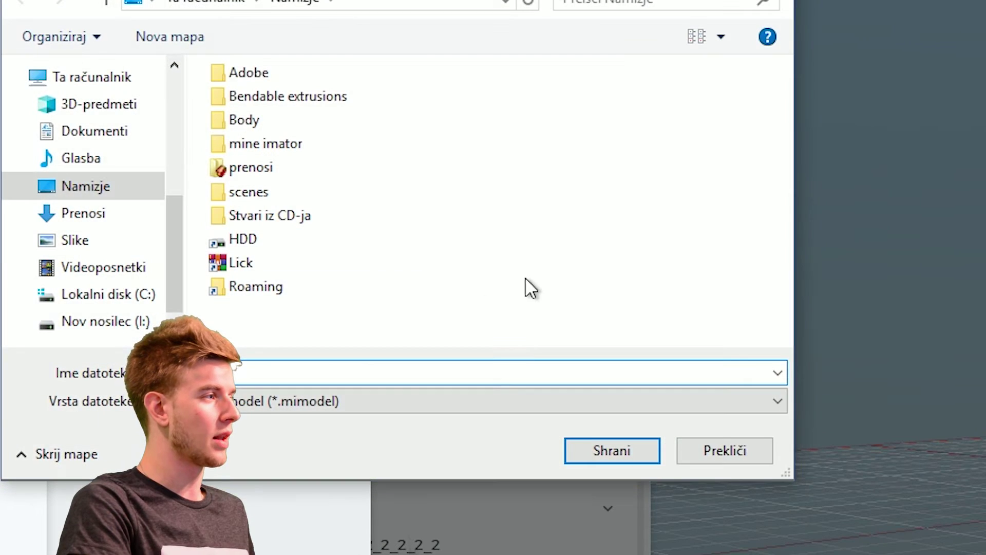
double_click(311, 98)
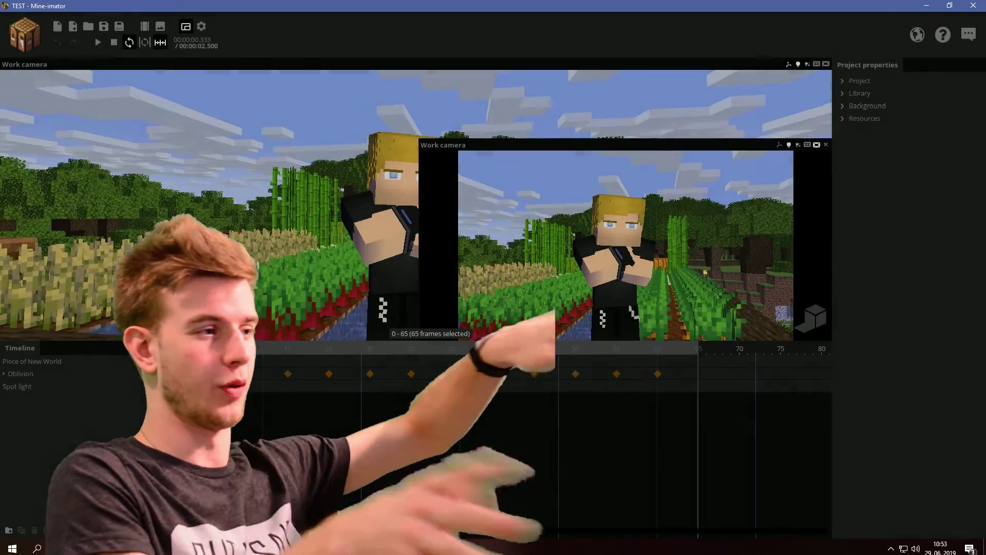
Switch to Mine-imator, clear everything from the scene and import Body.mimodel from the Bendable extrusions folder.
key(ctrl+a)
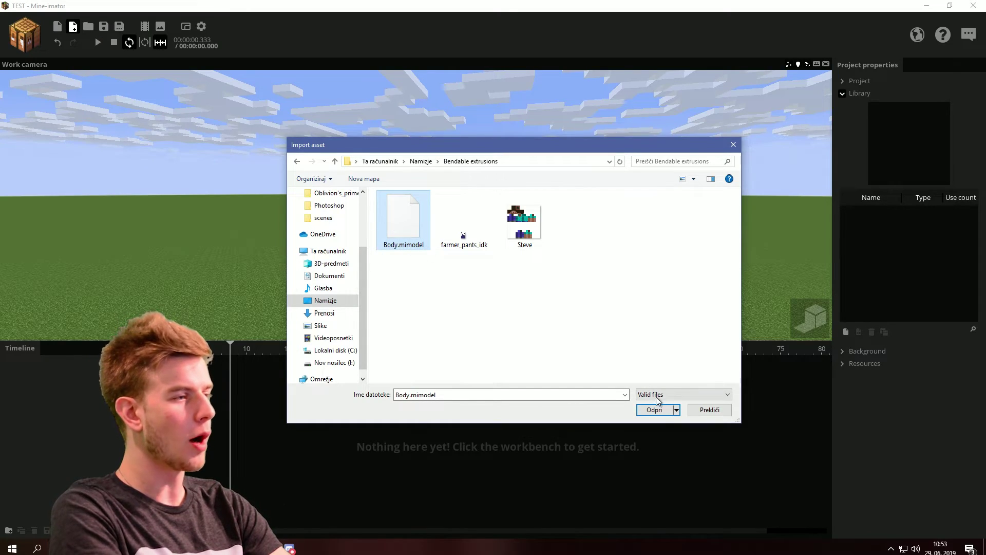
click(655, 409)
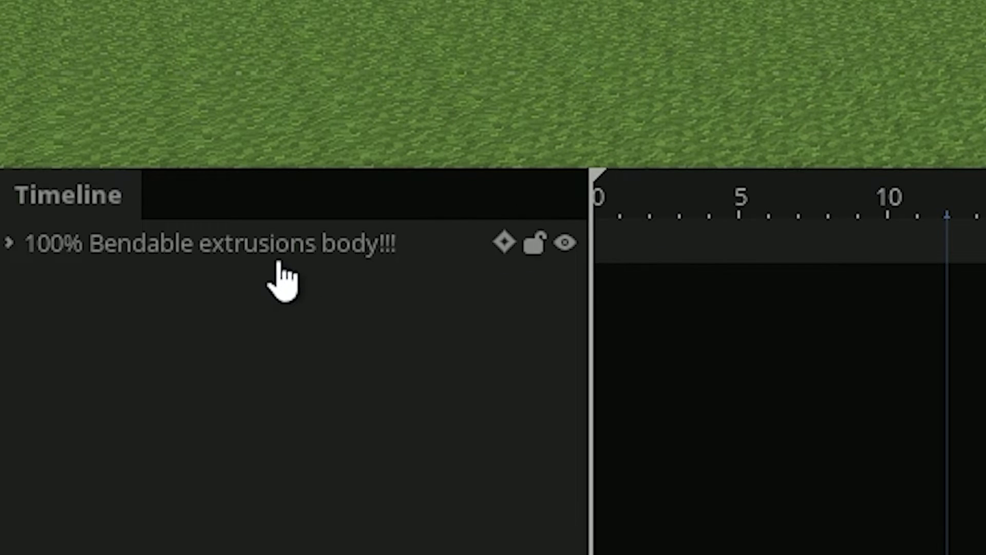
Expand the imported body's nested hierarchy in the timeline from Body! through all the numbered body parts.
click(9, 243)
click(37, 288)
click(69, 333)
click(98, 378)
click(128, 422)
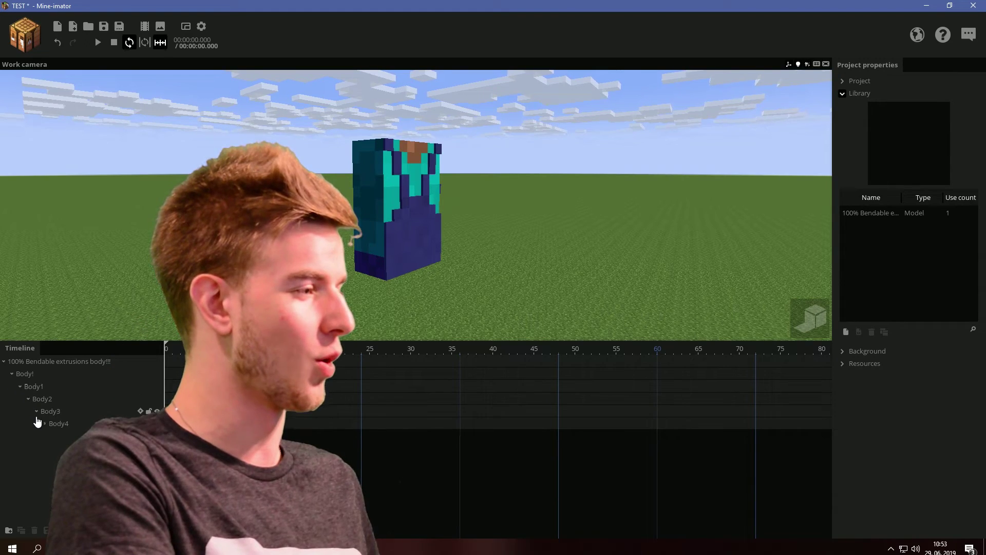
click(157, 466)
click(52, 436)
click(61, 448)
click(69, 460)
click(77, 473)
click(85, 485)
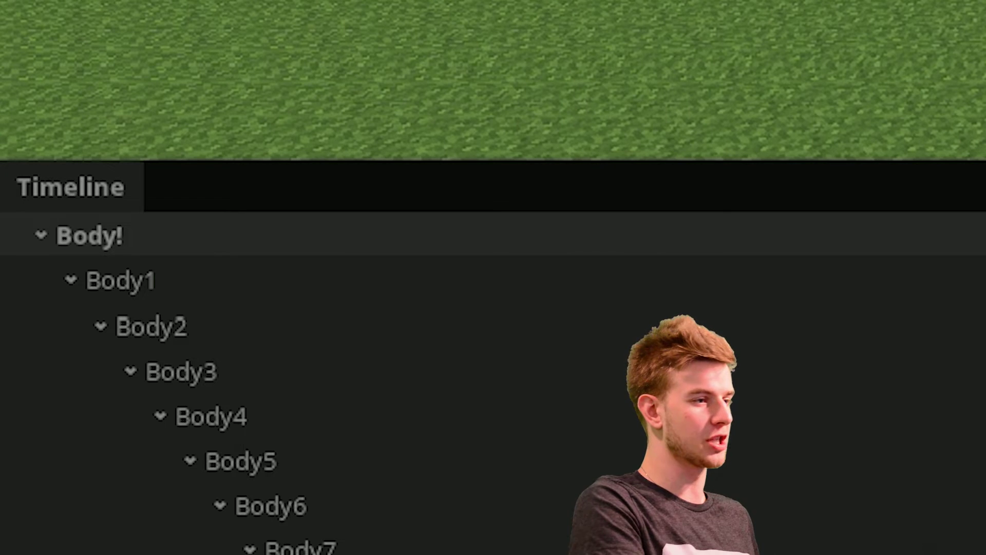
Select the nested parts from Body2 to Body12, make them inherit selection from their parents, and deselect them.
scroll(493, 383, up, 1)
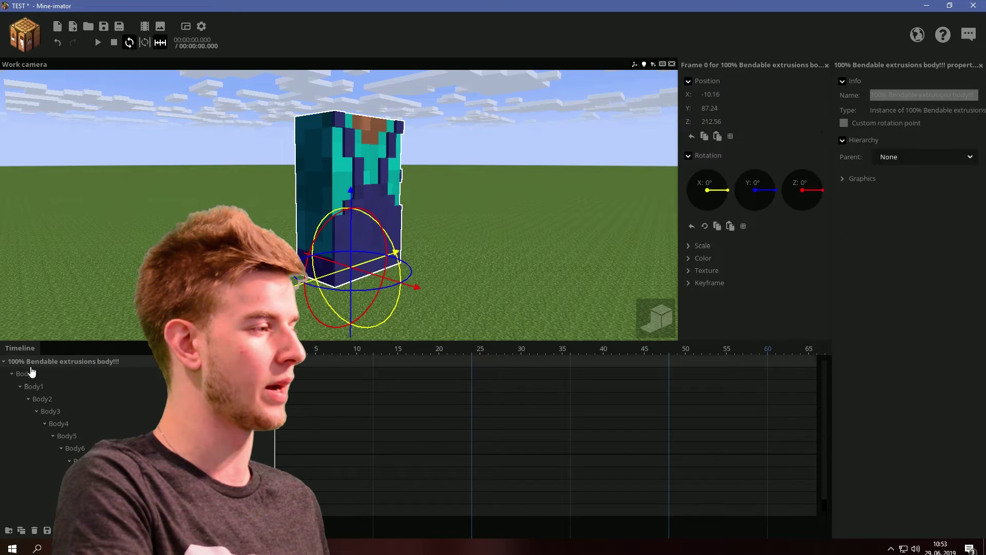
click(30, 374)
drag(374, 258, 406, 233)
click(691, 167)
click(46, 387)
drag(49, 399, 193, 528)
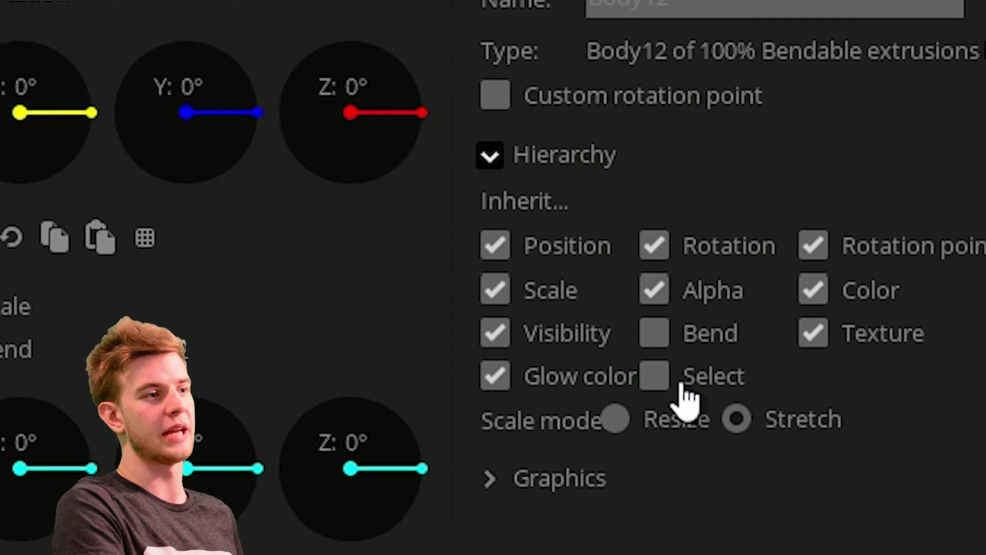
click(654, 376)
click(88, 293)
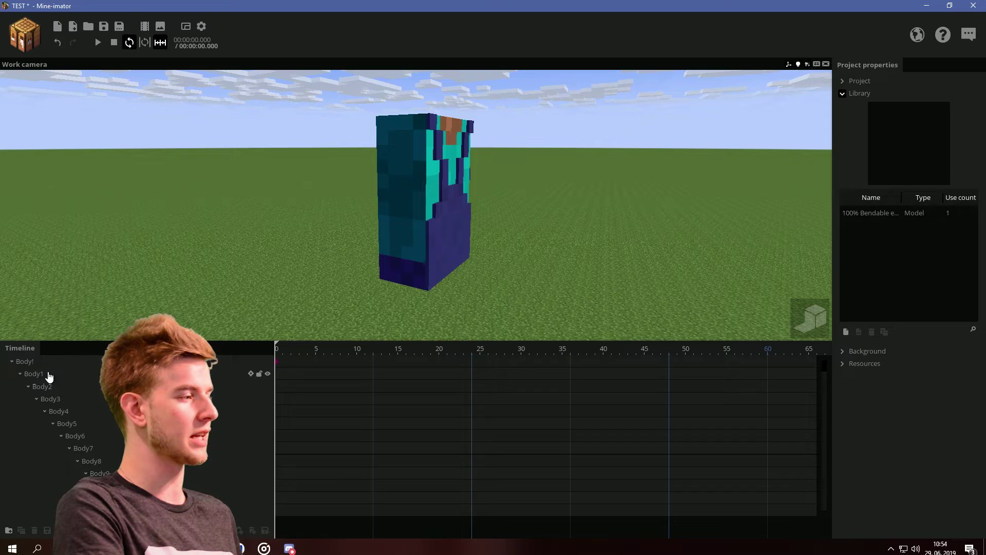
Select Body1 with its inherited parts and bend the body sideways about Z and lengthwise about X.
click(48, 374)
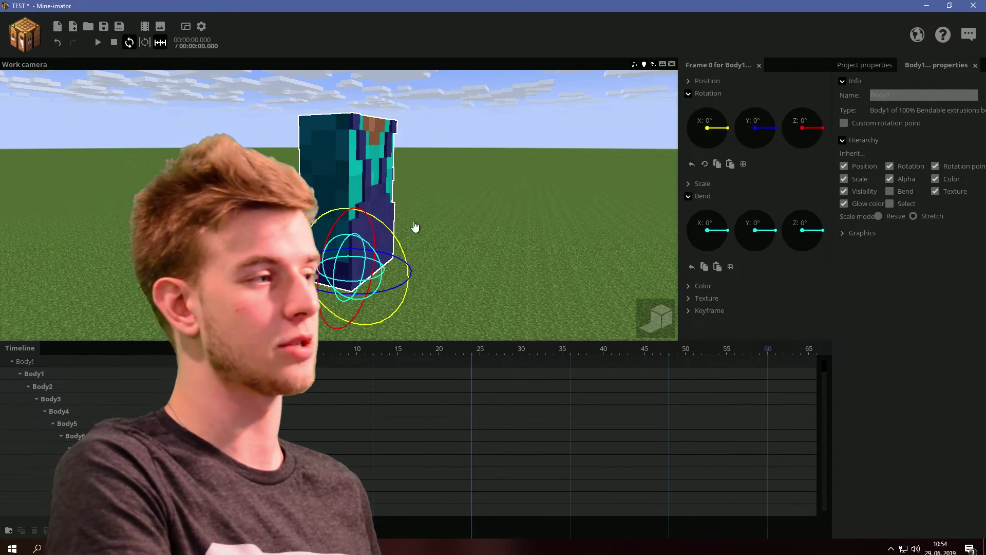
drag(372, 248, 369, 245)
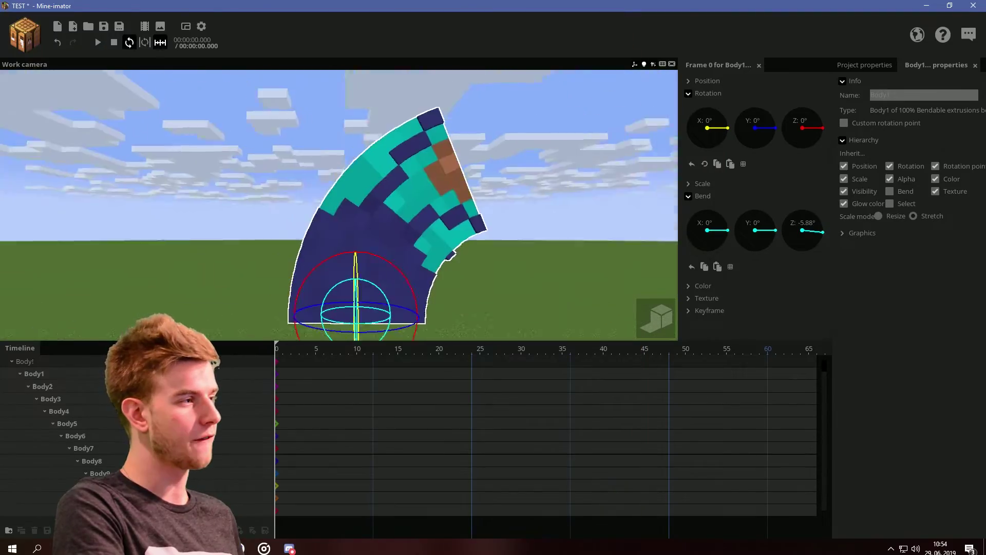
drag(339, 205, 395, 257)
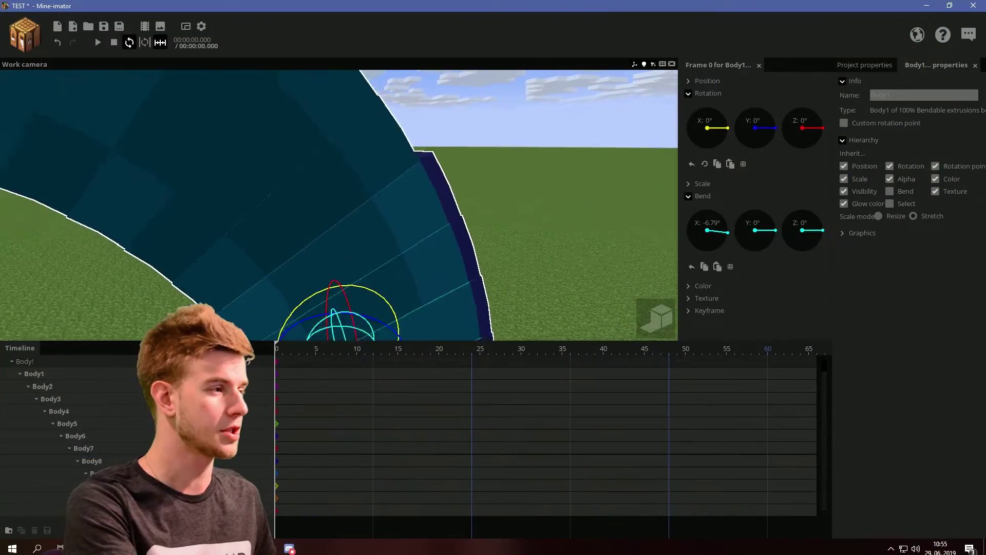
drag(339, 205, 437, 226)
right_drag(507, 187, 506, 187)
Switch to Modelbench and add a flat shape to the Body13 part under Body! for the open bottom.
key(ctrl+s)
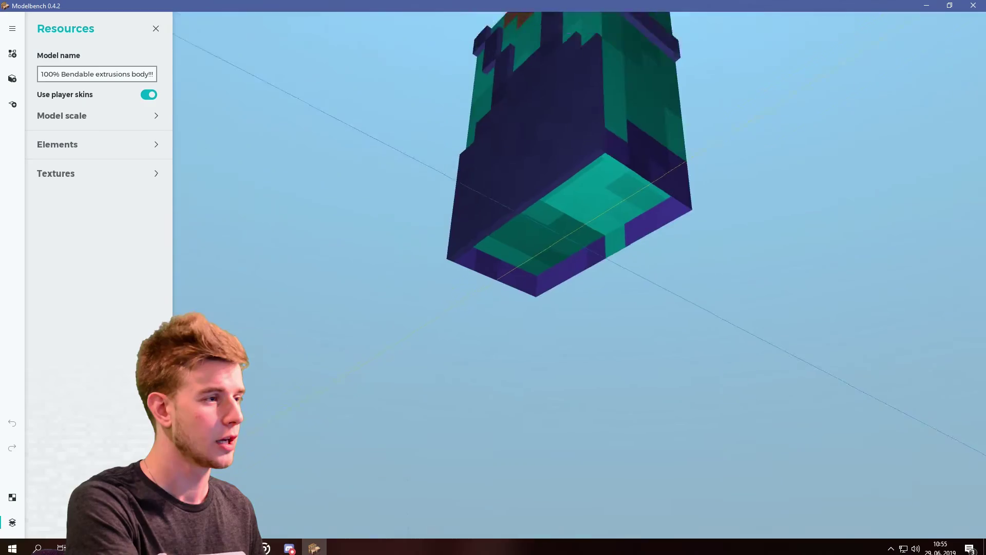
right_drag(579, 275, 579, 275)
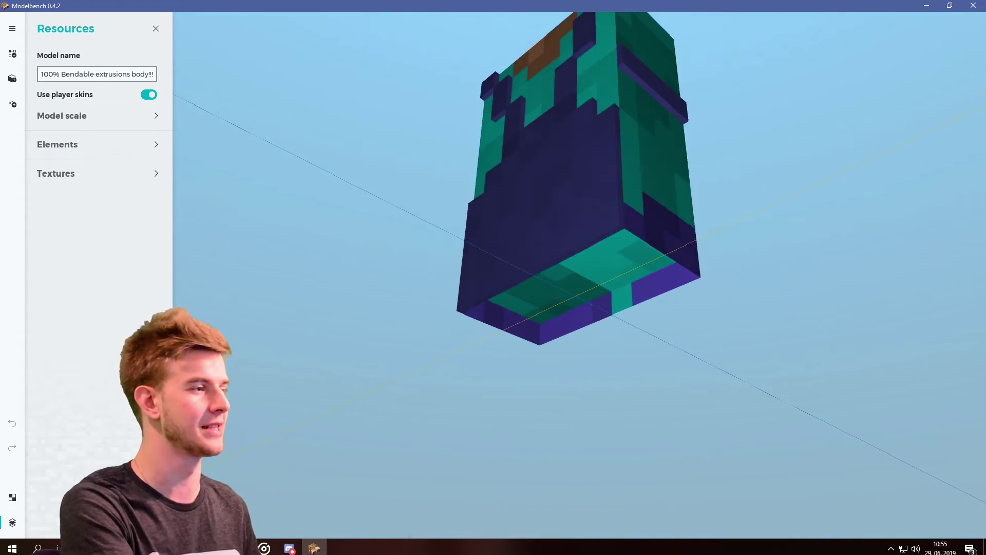
click(95, 218)
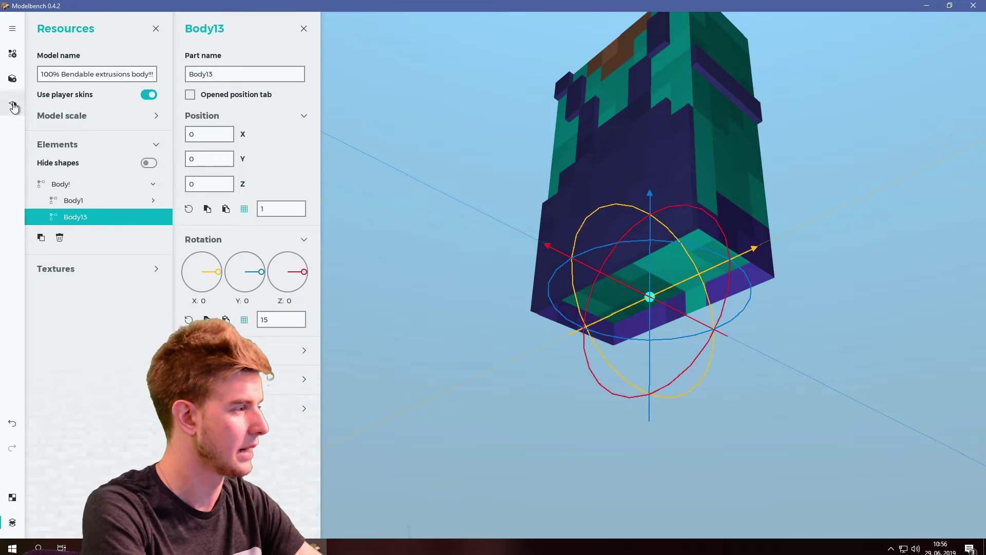
click(14, 107)
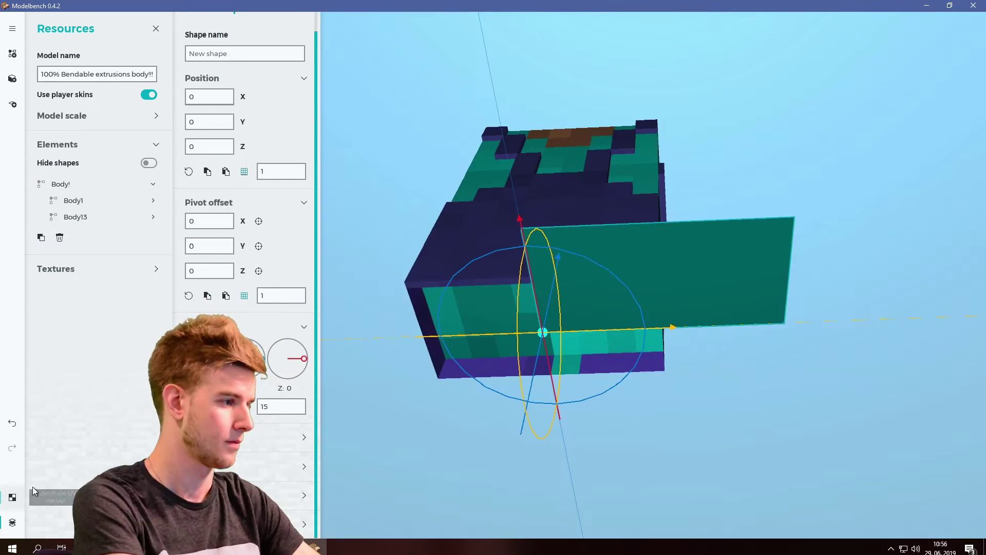
click(75, 221)
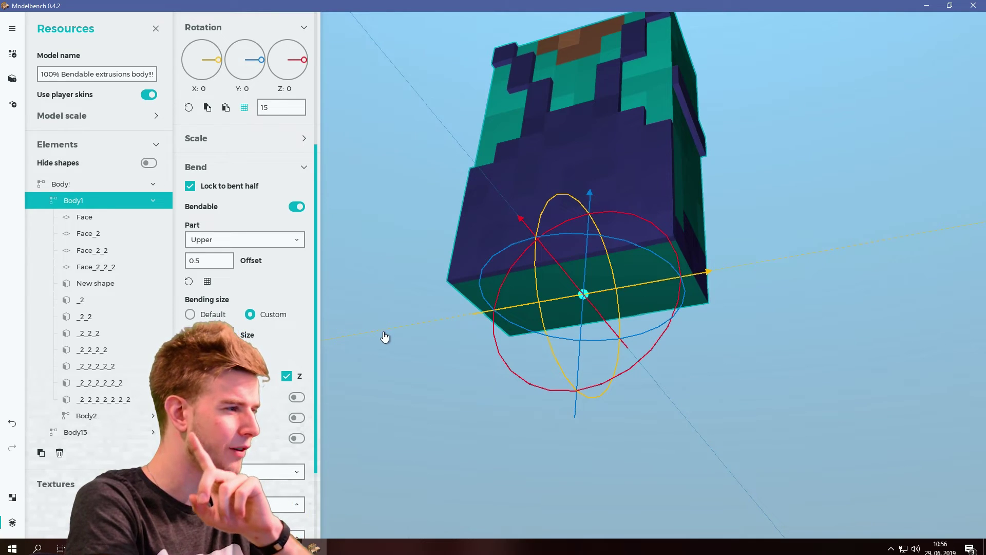
Examine the contents and bend settings of Body1 and the Body2 part nested in it.
click(385, 337)
click(98, 200)
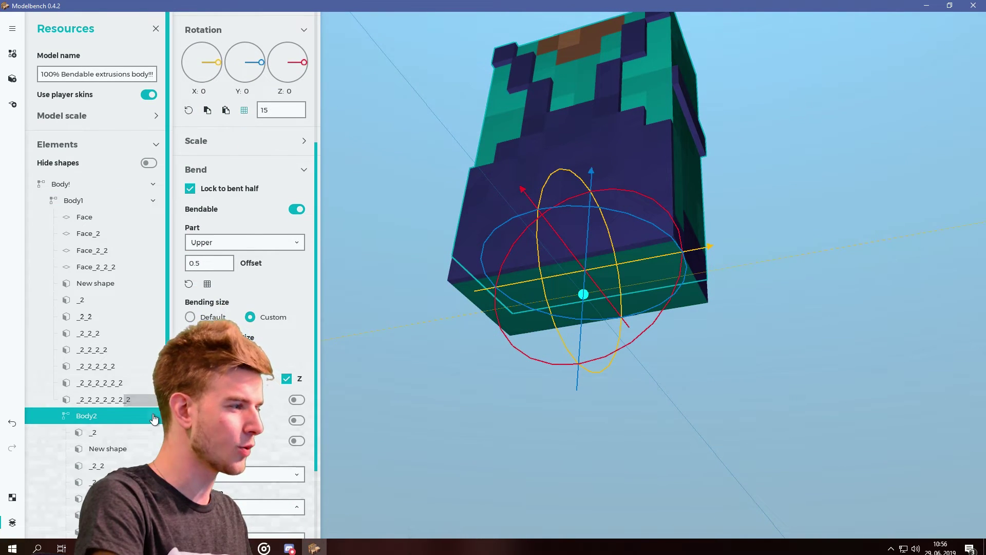
scroll(165, 362, down, 1)
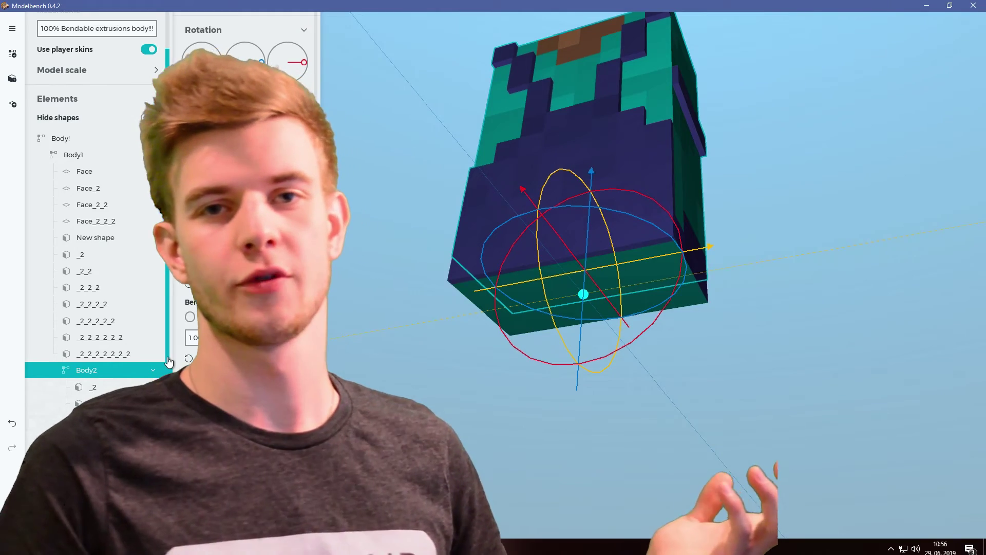
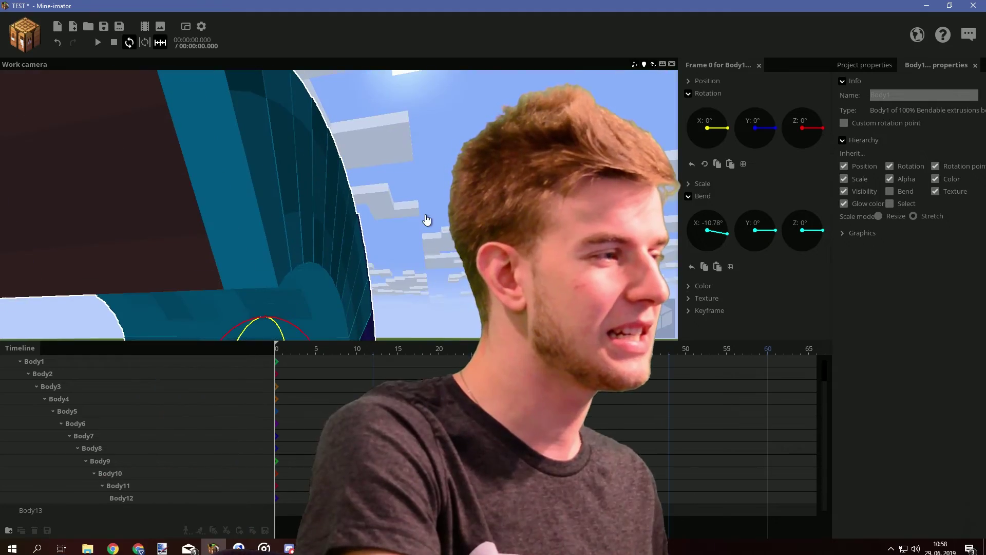
Switch to Mine-imator and examine the bent body model from several sides.
scroll(424, 220, down, 3)
drag(425, 220, 425, 267)
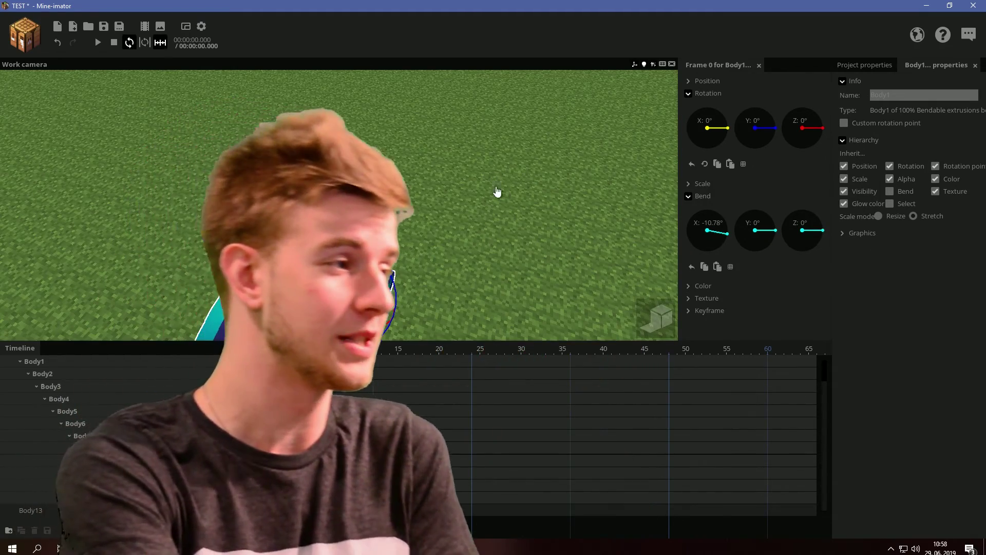
drag(496, 189, 496, 118)
drag(367, 292, 378, 285)
drag(411, 257, 483, 174)
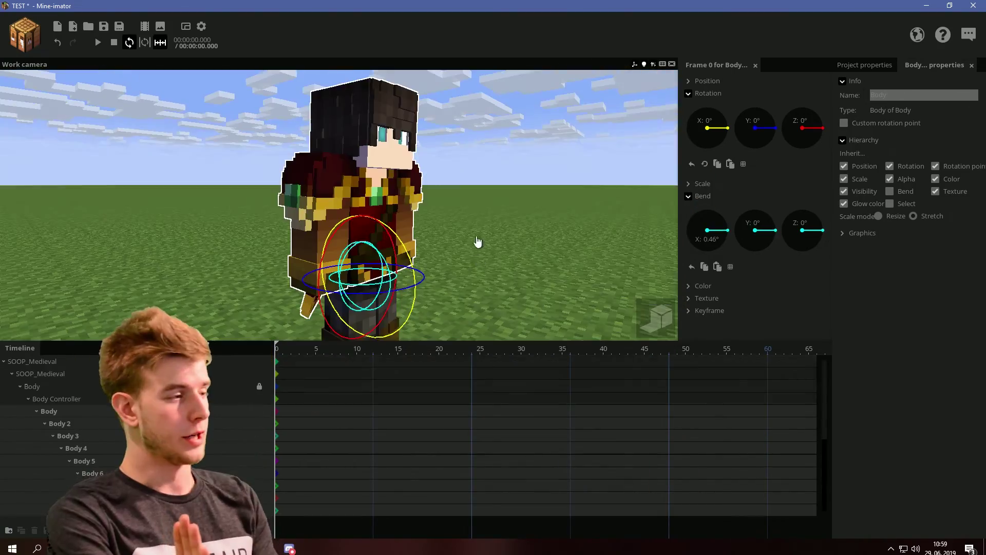
Bend the SOOP_Medieval character's body to about -4.62° X, -5.49° Y and 4.55° Z, hide its CAPE part, and deselect the body.
drag(389, 260, 374, 286)
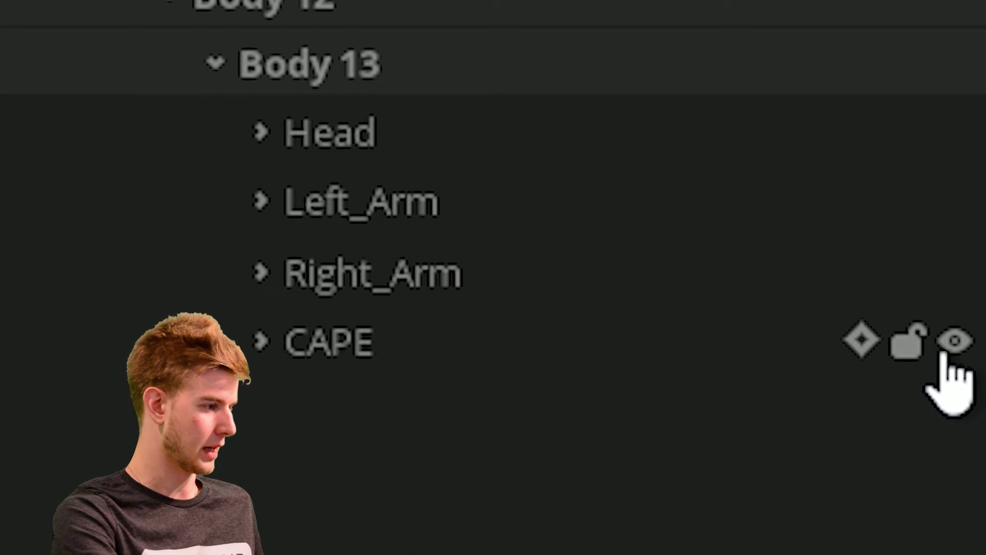
click(948, 348)
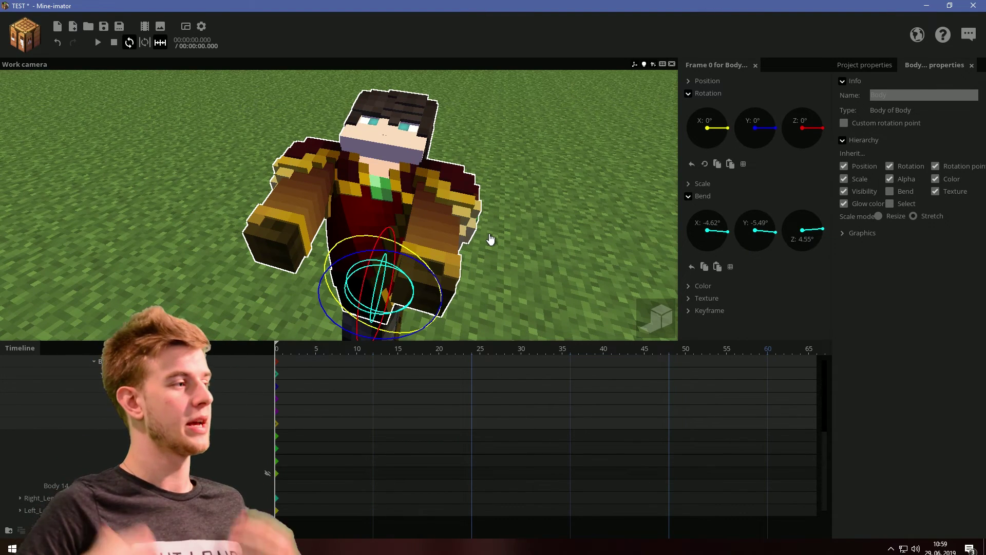
click(528, 193)
key(w)
mouse_move(528, 194)
right_down()
mouse_move(528, 152)
mouse_move(539, 191)
right_up()
key(s)
key(w)
key(s)
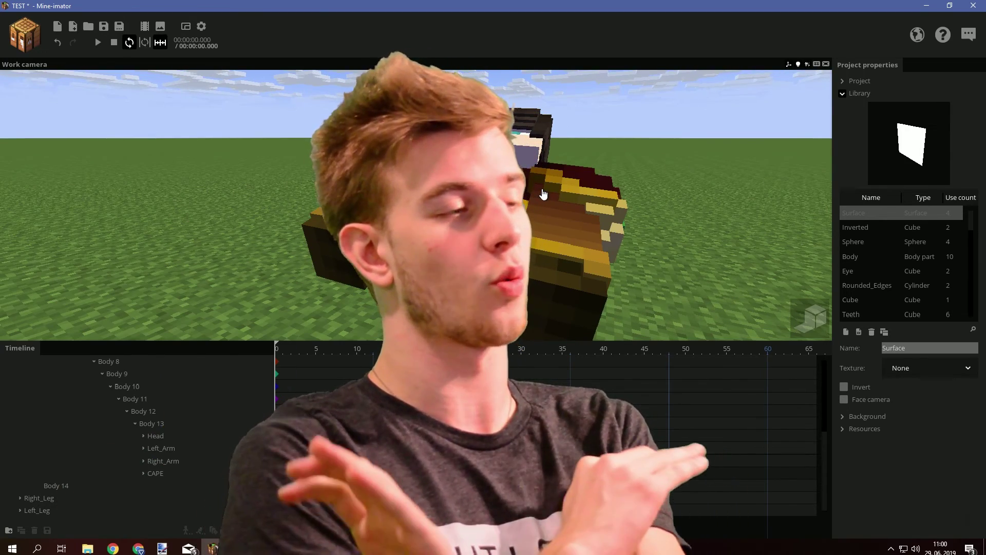